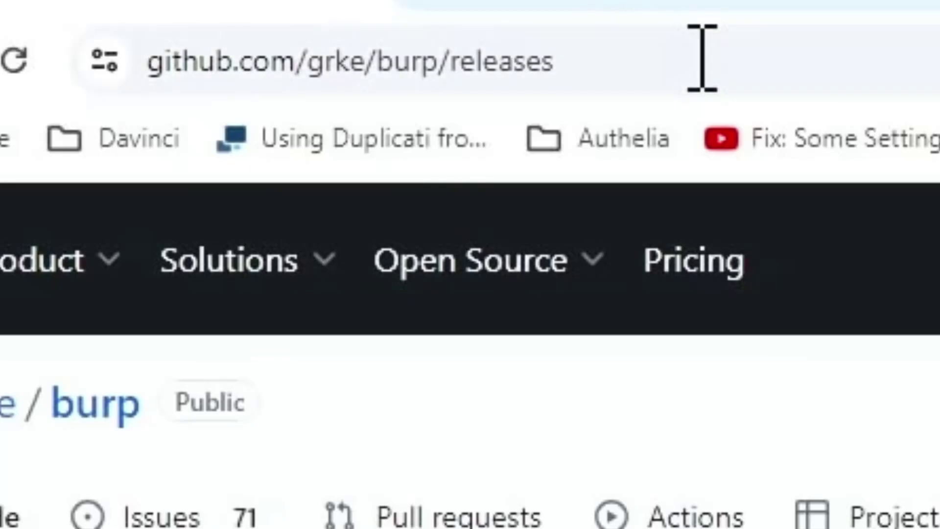
# - On the grke/burp GitHub releases page, expand the 2.4.0 assets and launch the burp-win64 installer
pyautogui.click(696, 59)
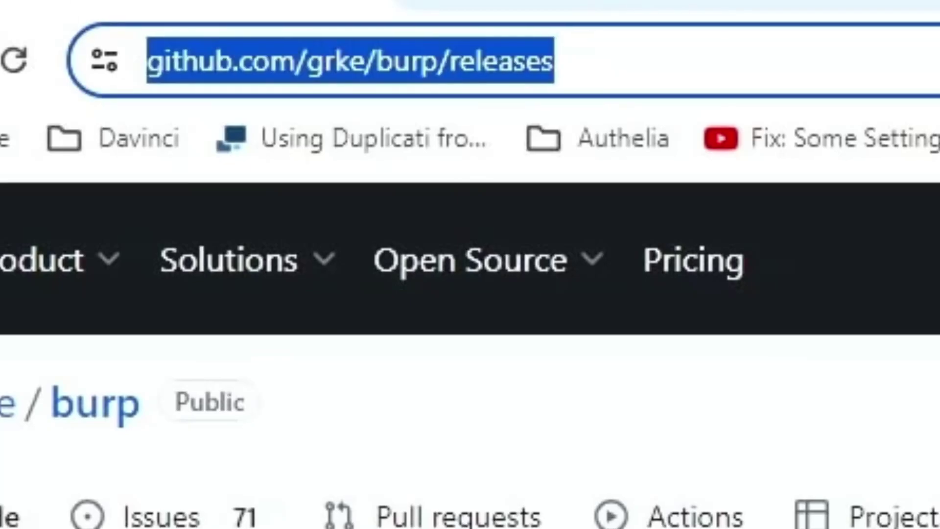
pyautogui.scroll(-5, 470, 264)
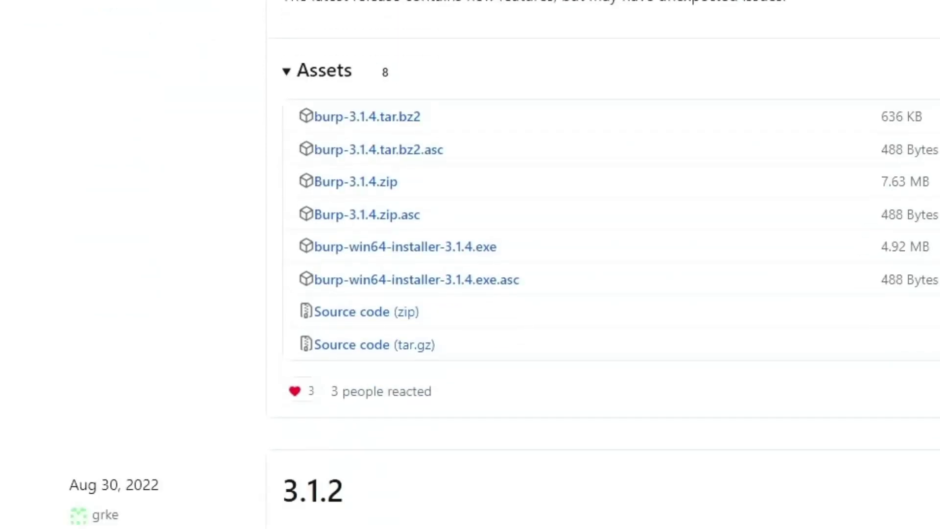
pyautogui.scroll(6, 470, 265)
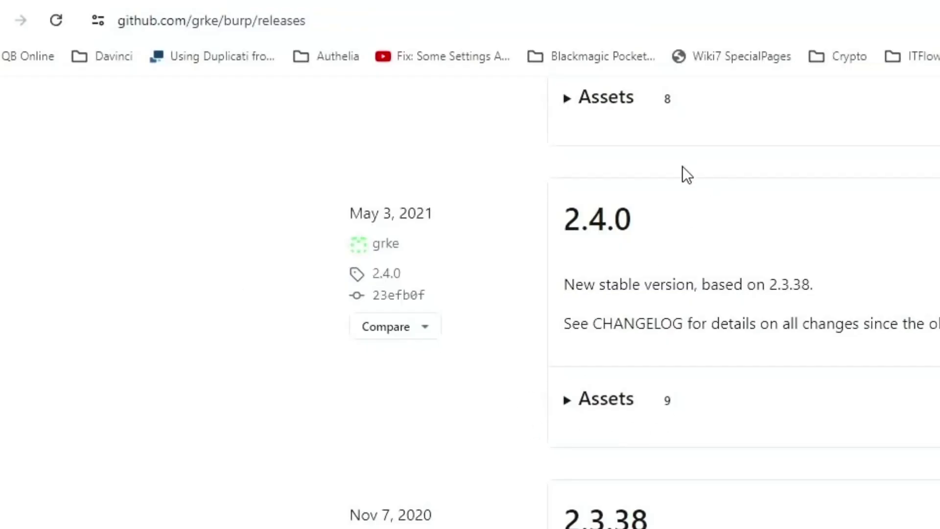
pyautogui.moveTo(634, 223); pyautogui.dragTo(558, 227)
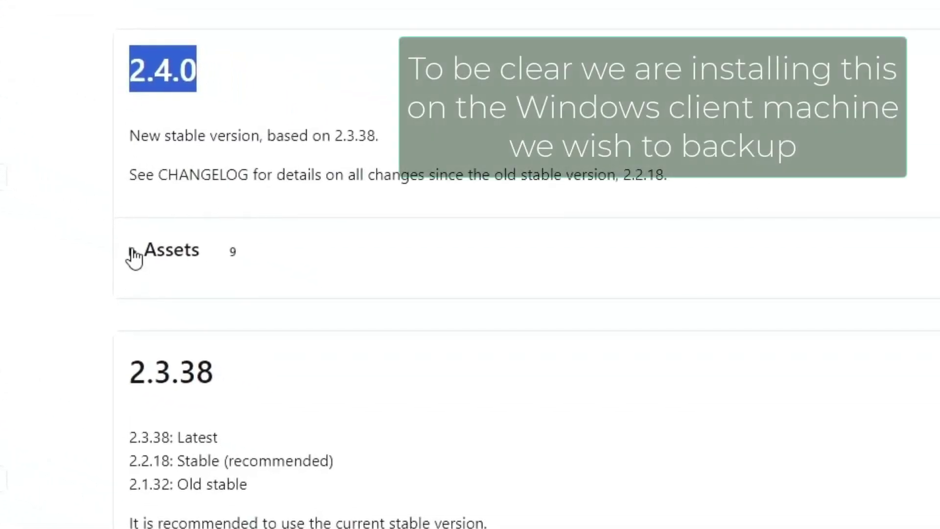
pyautogui.click(133, 251)
pyautogui.scroll(-4, 293, 218)
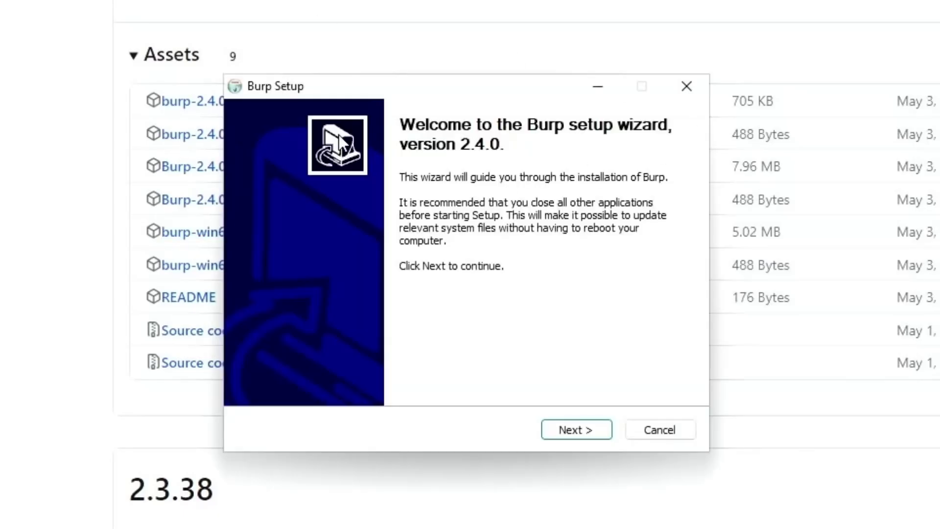
# - Pass the welcome page and set the server name to 192.168.9.5, moving on to port and client name
pyautogui.click(581, 435)
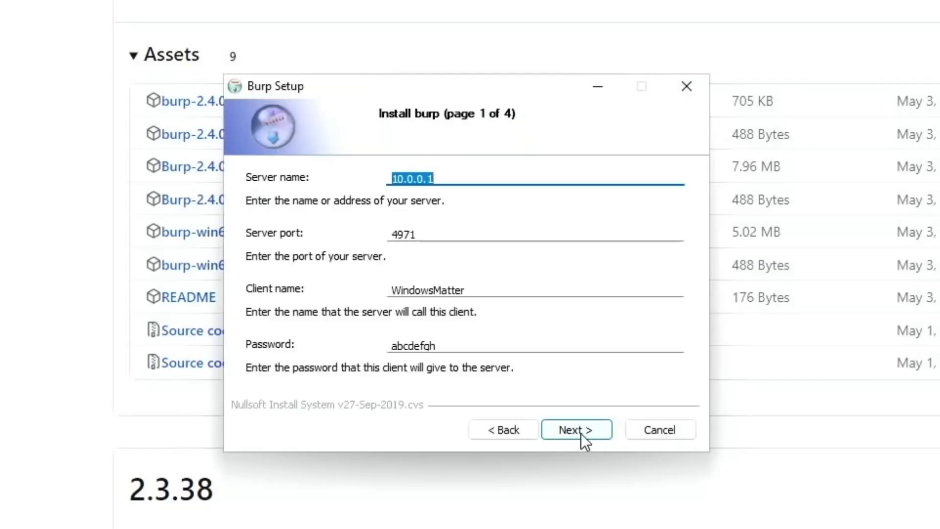
pyautogui.click(484, 179)
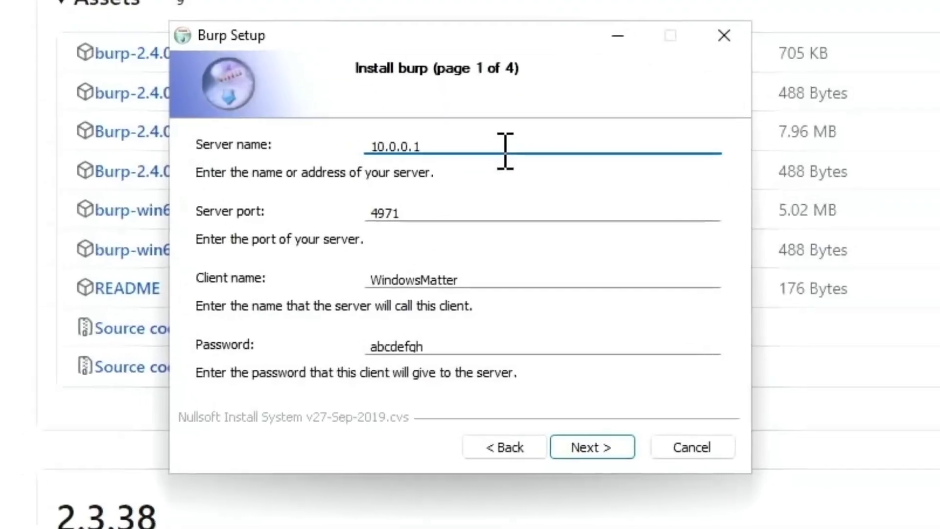
pyautogui.hotkey('ctrl', 'a')
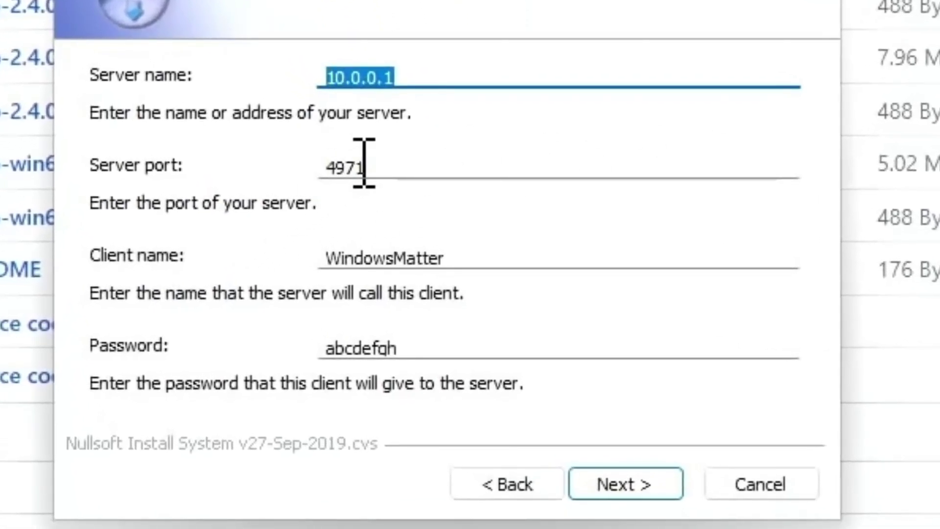
pyautogui.write('192.168.9.5')
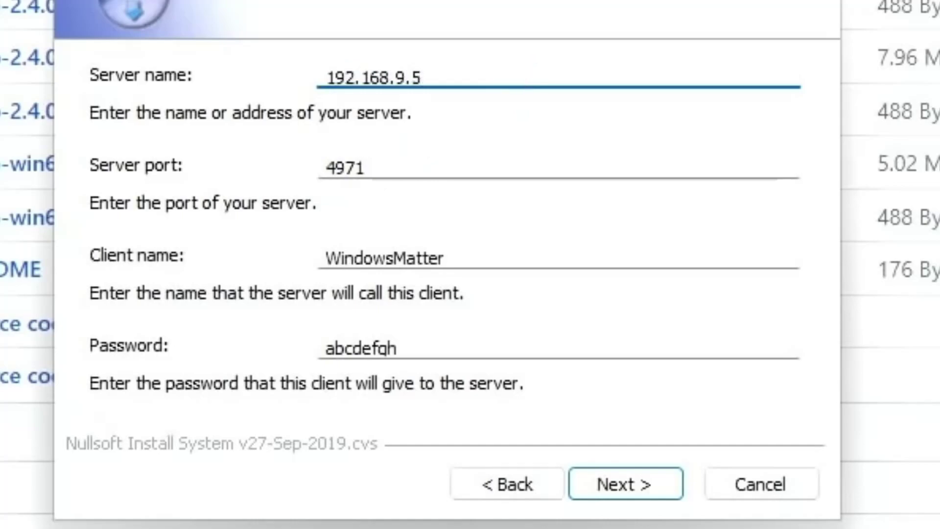
pyautogui.press('Tab')
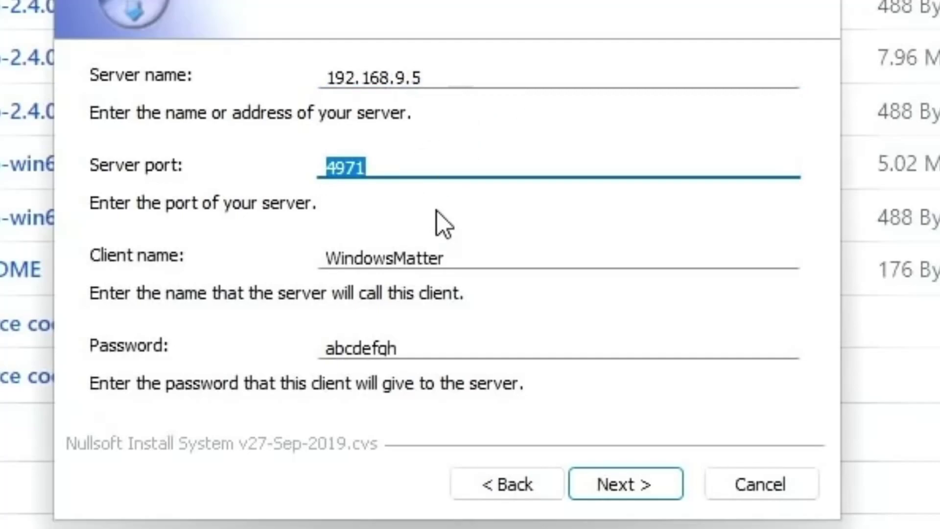
pyautogui.press('Tab')
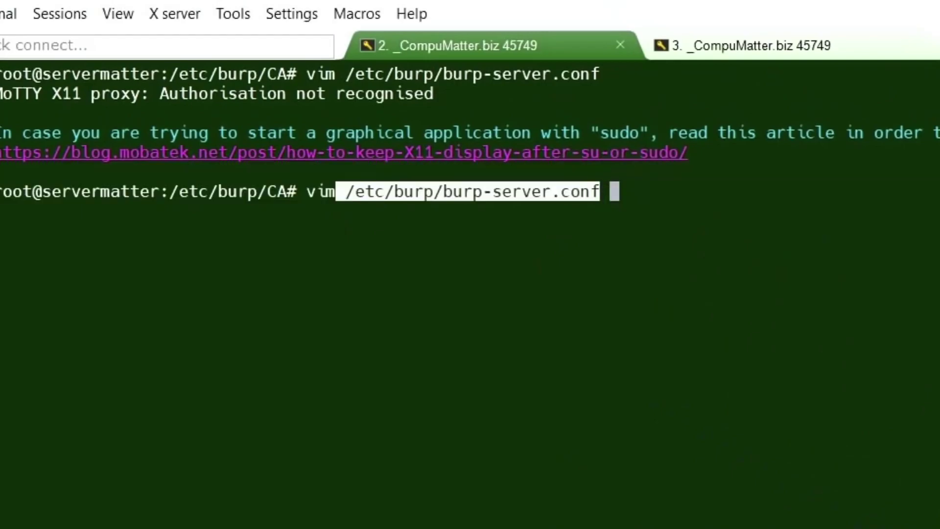
# - Open /etc/burp/burp-server.conf in vim and copy the clientconfdir path /SM_DATA/client_configs/backups_internal
pyautogui.press('Return')
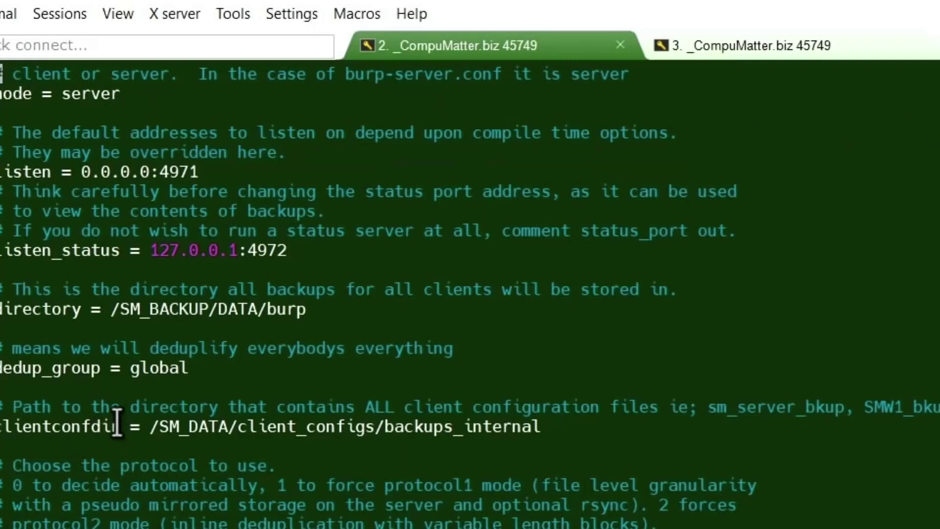
pyautogui.moveTo(117, 422); pyautogui.dragTo(2, 433)
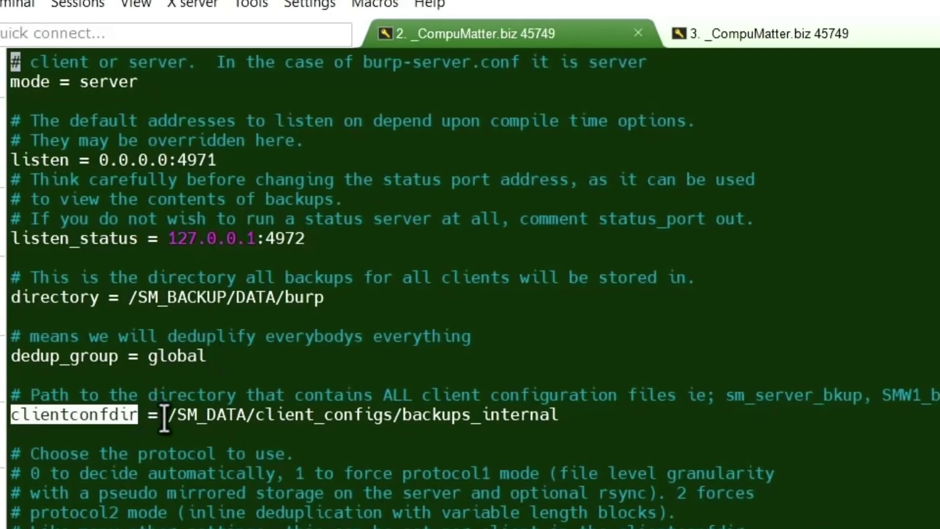
pyautogui.moveTo(158, 416); pyautogui.dragTo(552, 415)
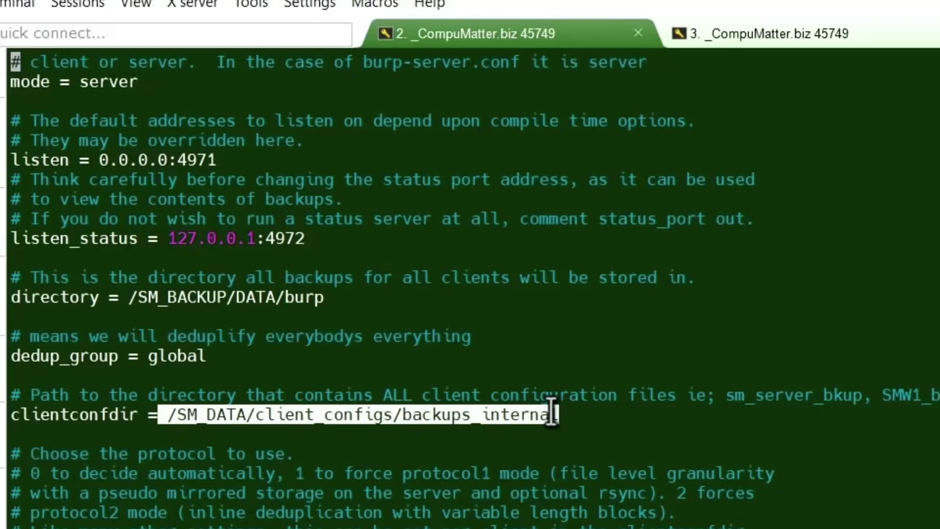
pyautogui.click(629, 435)
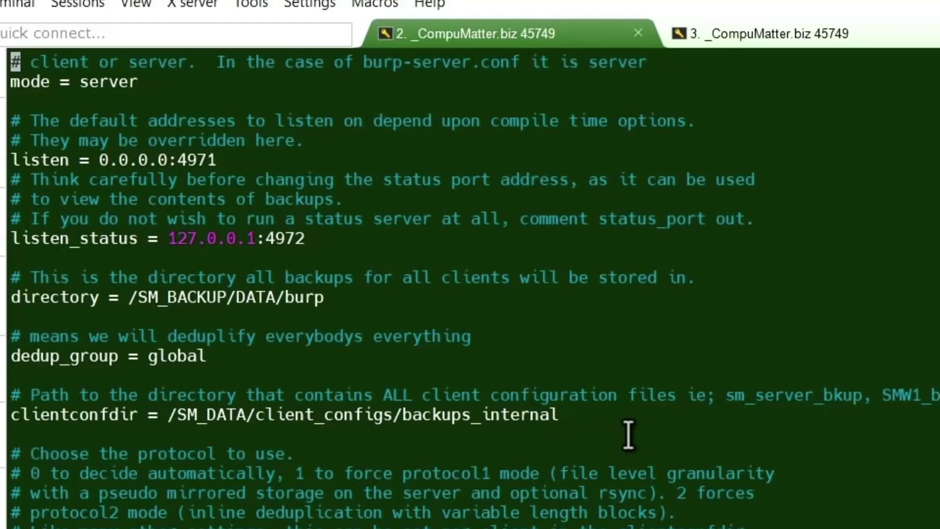
# - Quit vim and list the pasted /SM_DATA/client_configs/backups_internal directory with ls -l
pyautogui.write(':q')
pyautogui.press('Return')
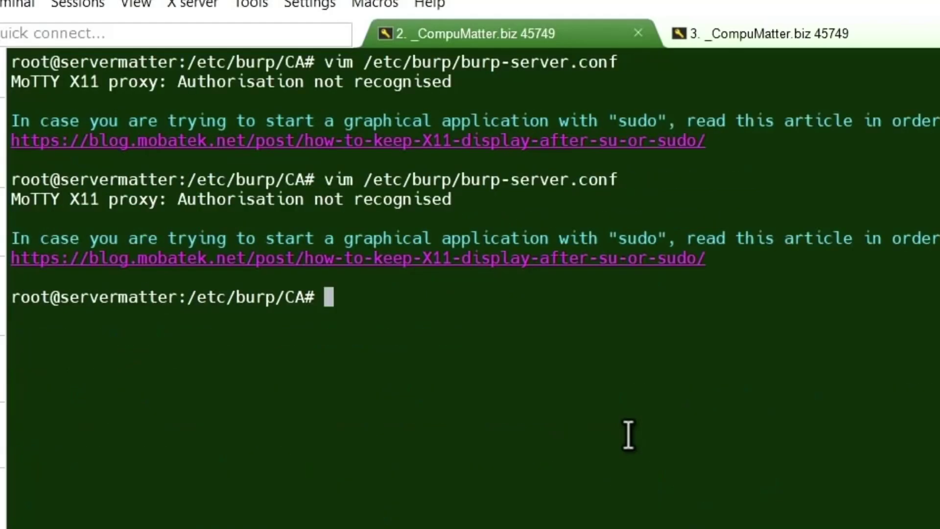
pyautogui.write('ls -l')
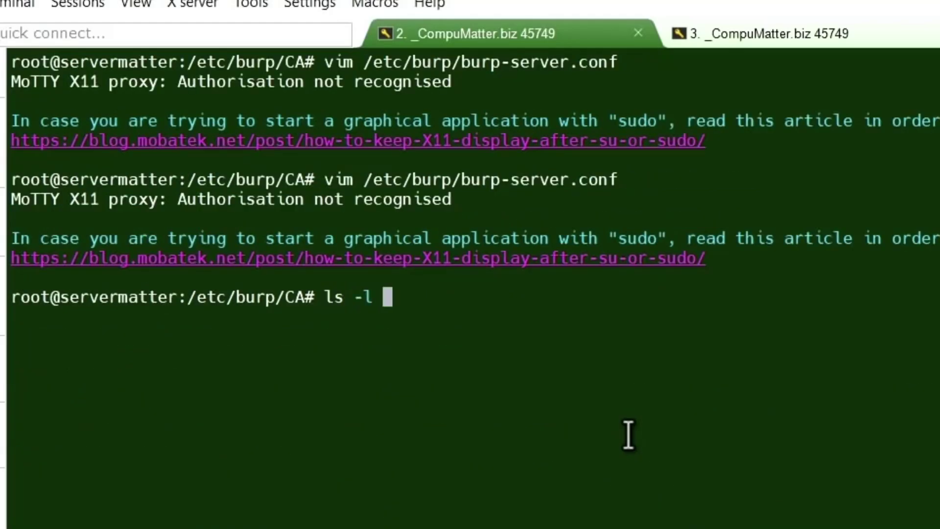
pyautogui.rightClick(628, 435)
pyautogui.press('Return')
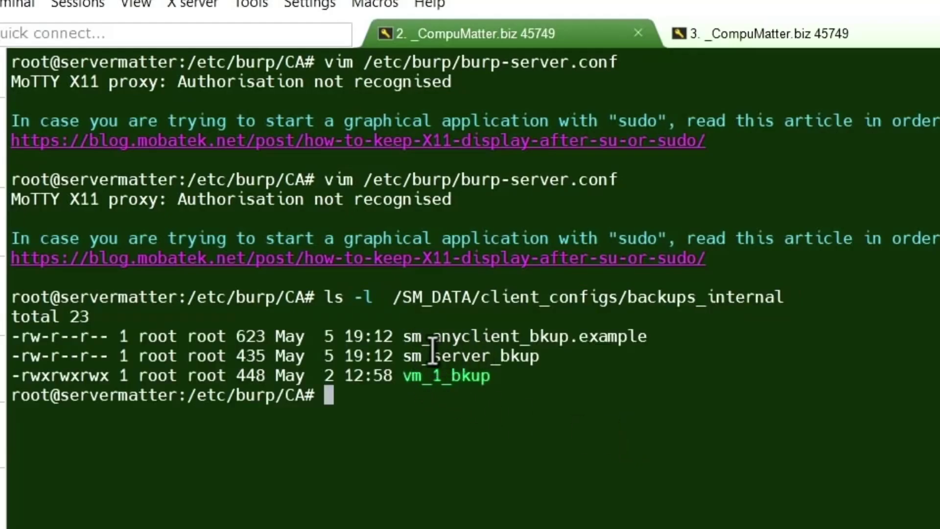
# - Highlight the listed configs sm_anyclient_bkup.example, sm_server_bkup and vm_1_bkup
pyautogui.moveTo(416, 335); pyautogui.dragTo(646, 335)
pyautogui.moveTo(404, 356); pyautogui.dragTo(539, 356)
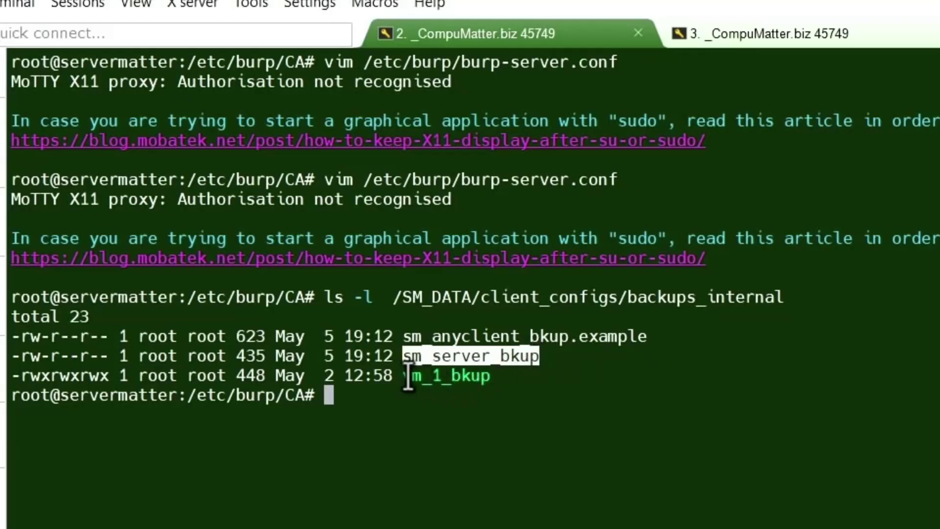
pyautogui.moveTo(408, 378); pyautogui.dragTo(492, 378)
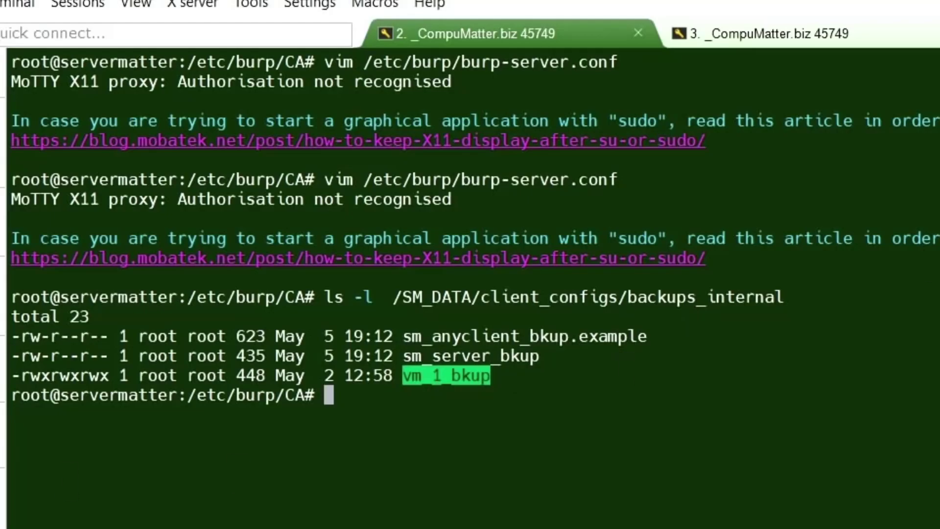
pyautogui.click(491, 377)
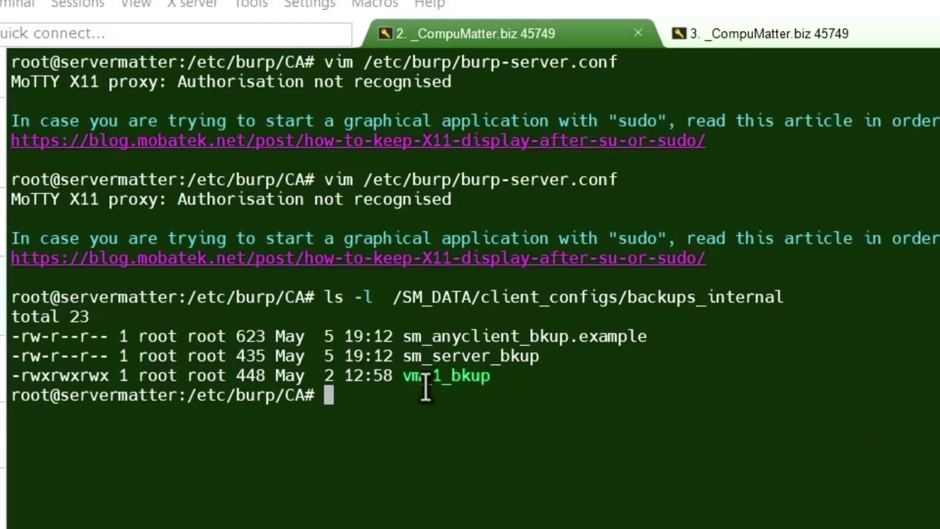
pyautogui.moveTo(401, 377); pyautogui.dragTo(491, 377)
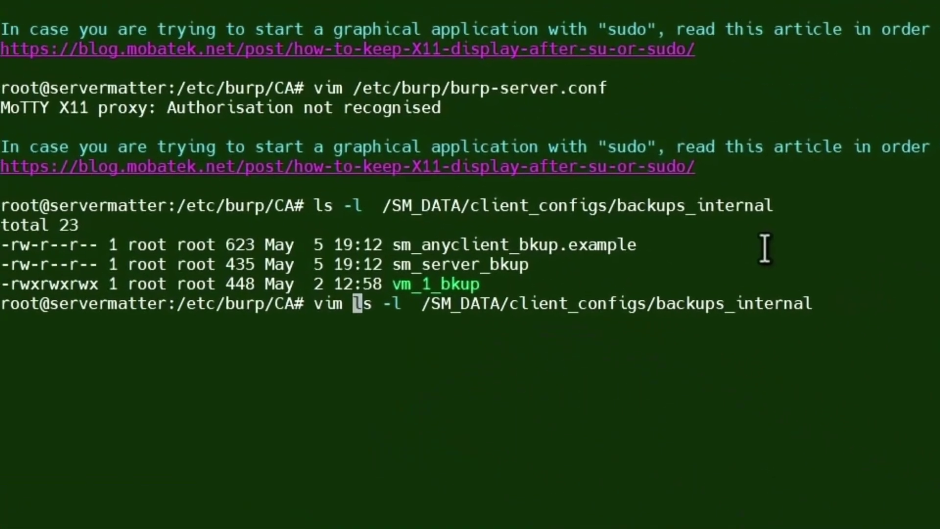
# - Edit the previous command to open the vm_1_bkup client config in vim
pyautogui.press('Delete')
pyautogui.press('Delete')
pyautogui.press('Delete')
pyautogui.press('Delete')
pyautogui.press('Delete')
pyautogui.press('Delete')
pyautogui.press('Delete')
pyautogui.press('End')
pyautogui.write('/vm')
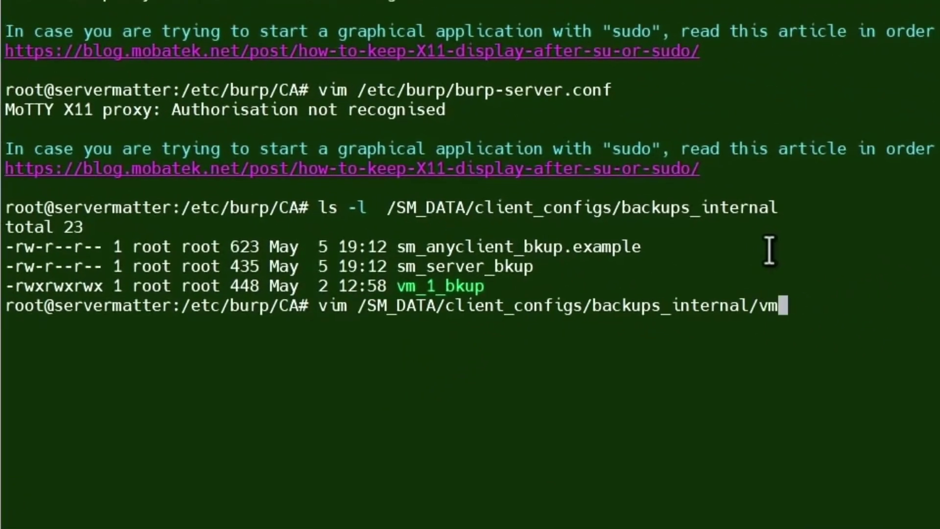
pyautogui.press('Tab')
pyautogui.press('Return')
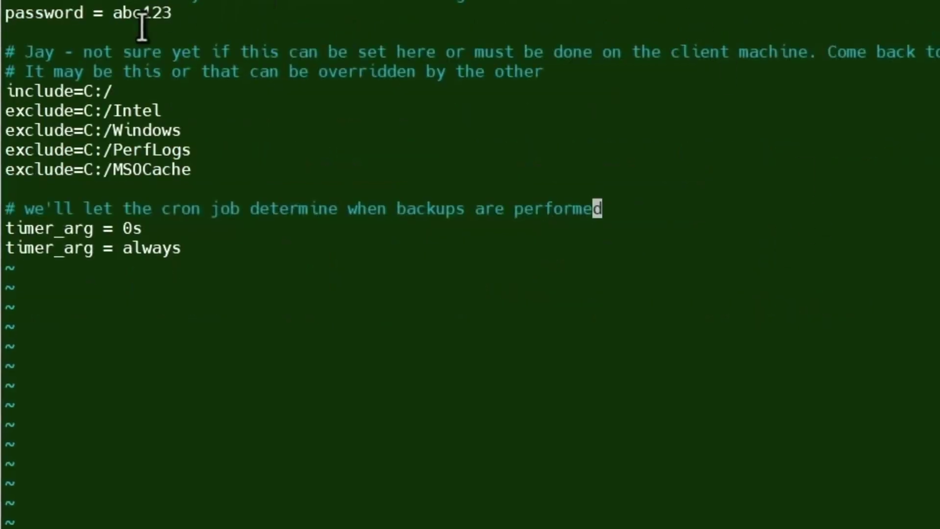
# - Review the client's password and include/exclude lines, then quit vim with :q
pyautogui.moveTo(177, 10); pyautogui.dragTo(0, 12)
pyautogui.moveTo(3, 65); pyautogui.dragTo(23, 66)
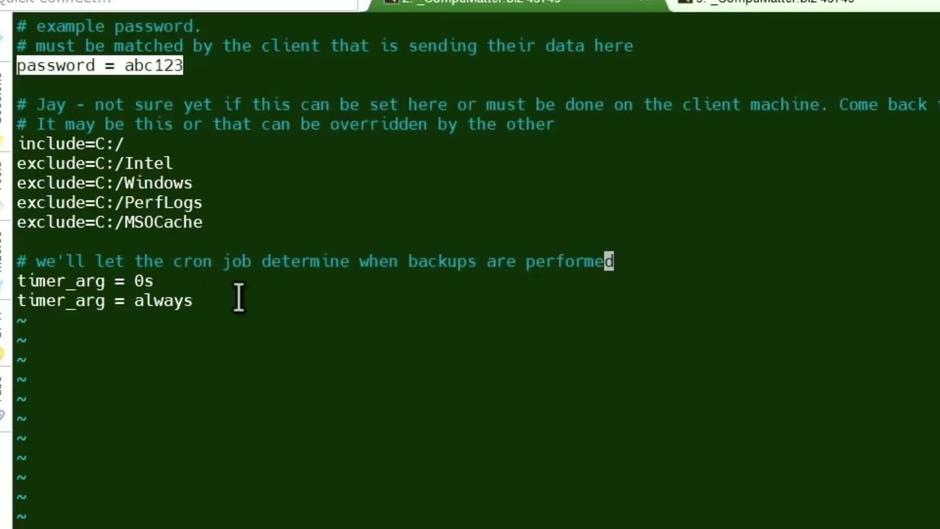
pyautogui.click(180, 79)
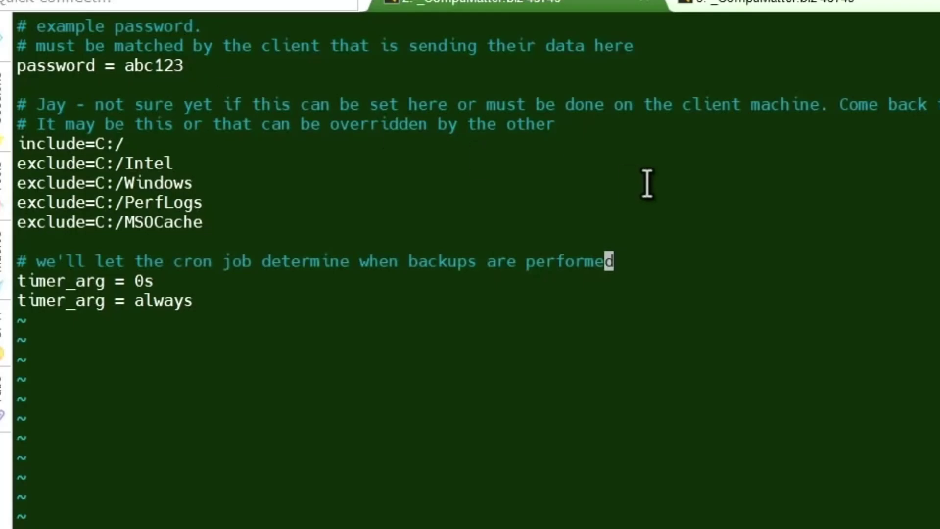
pyautogui.write(':q')
pyautogui.press('Return')
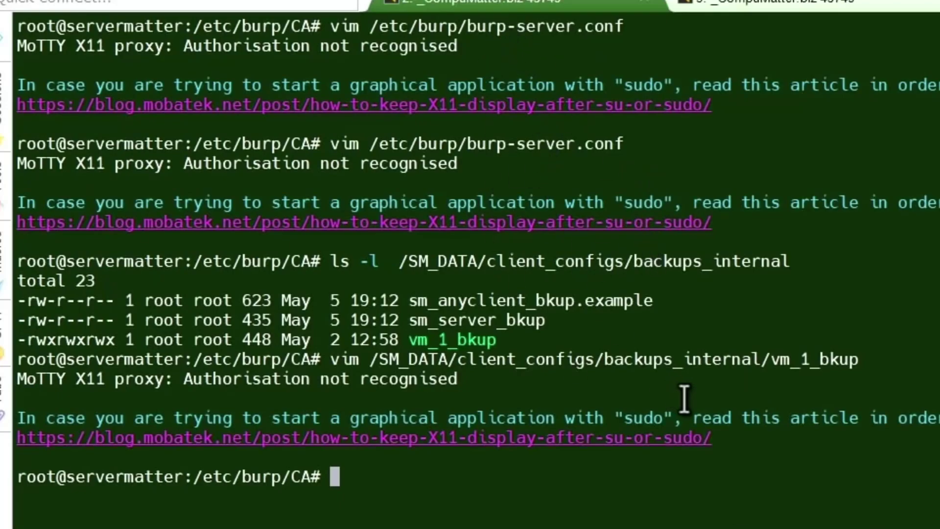
# - Replace the Burp client name WindowsMatter with vm_1_bkup, copied from the terminal
pyautogui.press('Up')
pyautogui.moveTo(771, 476); pyautogui.dragTo(859, 476)
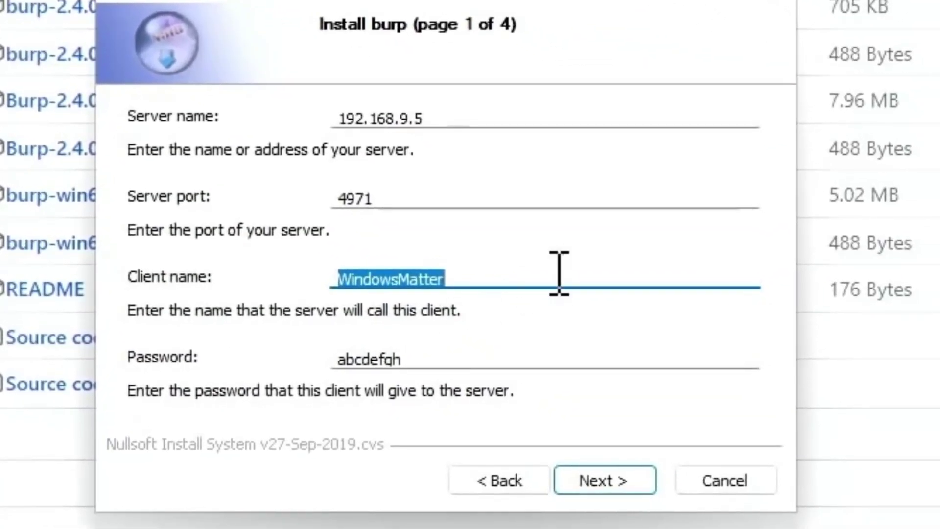
pyautogui.click(537, 283)
pyautogui.hotkey('shift', 'Home')
pyautogui.write('vm_')
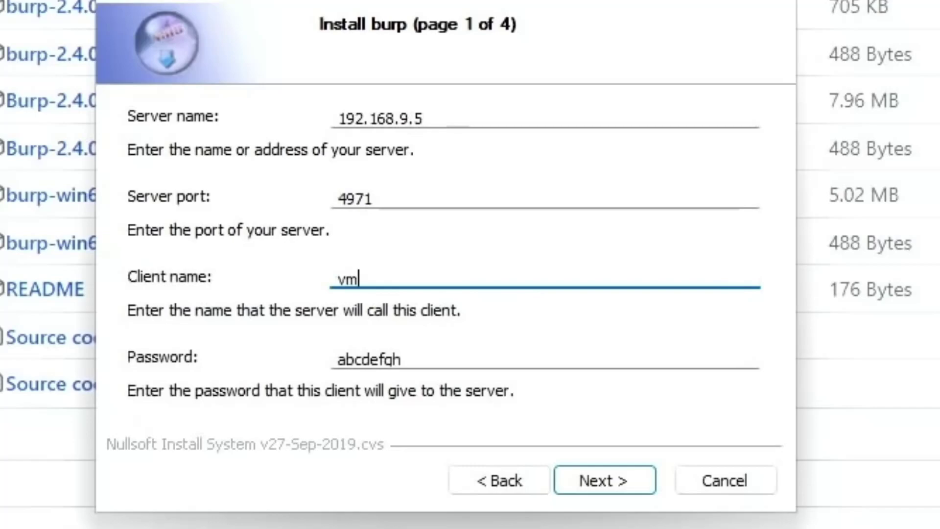
pyautogui.write('1_bkup')
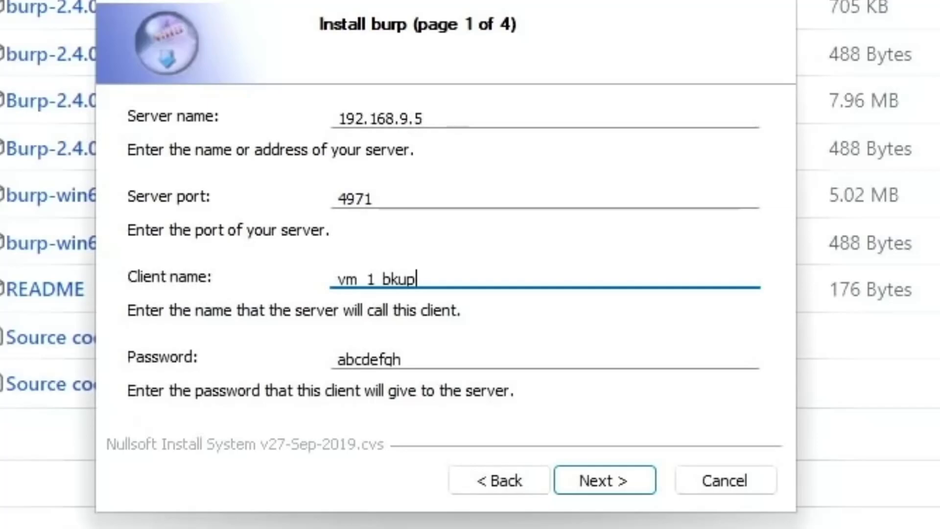
# - Replace the client password with the one from the server's vm_1_bkup config
pyautogui.click(460, 356)
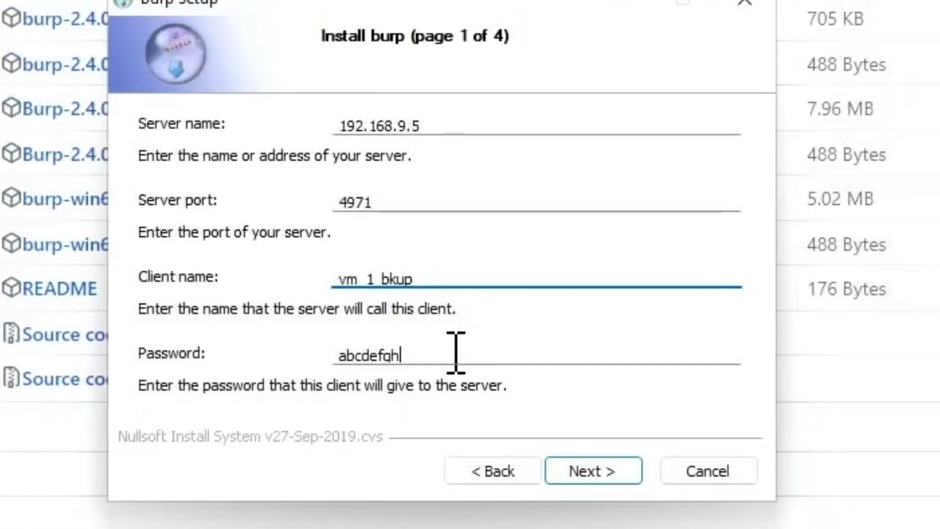
pyautogui.press('Tab')
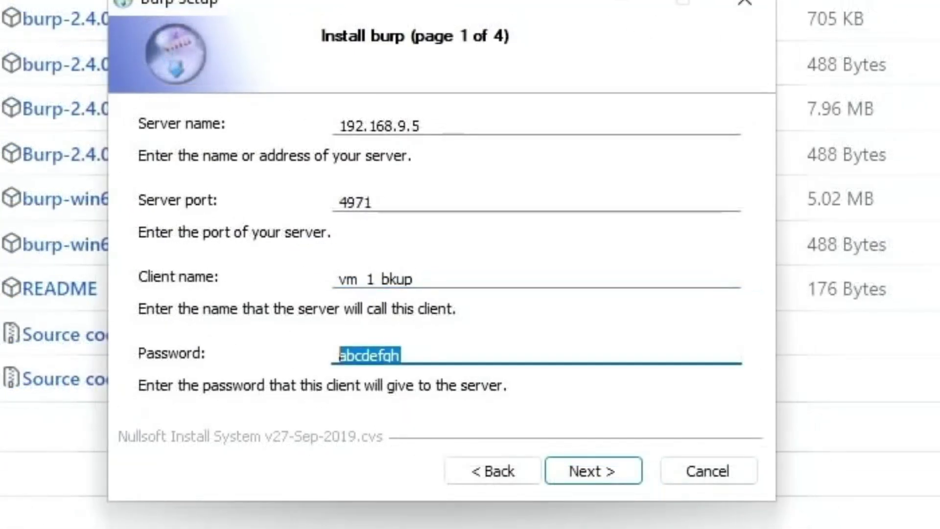
pyautogui.write('abc')
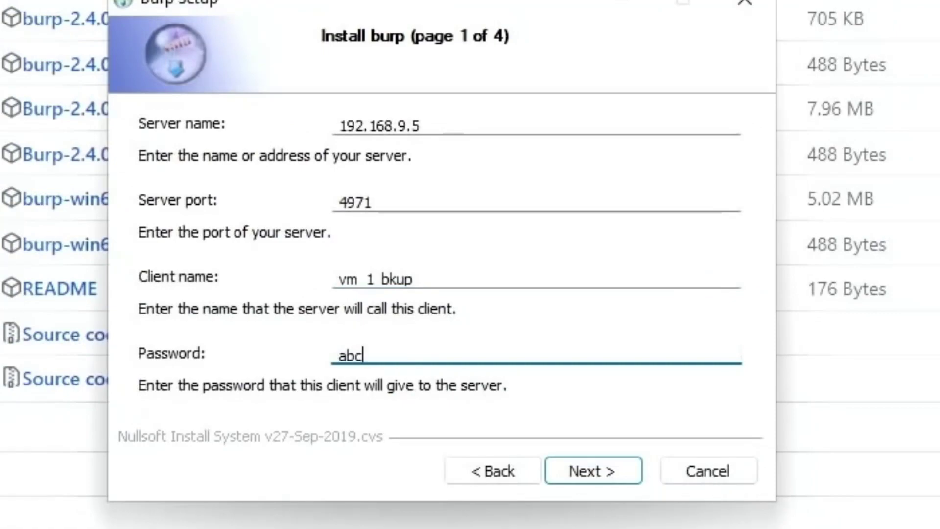
pyautogui.write('123')
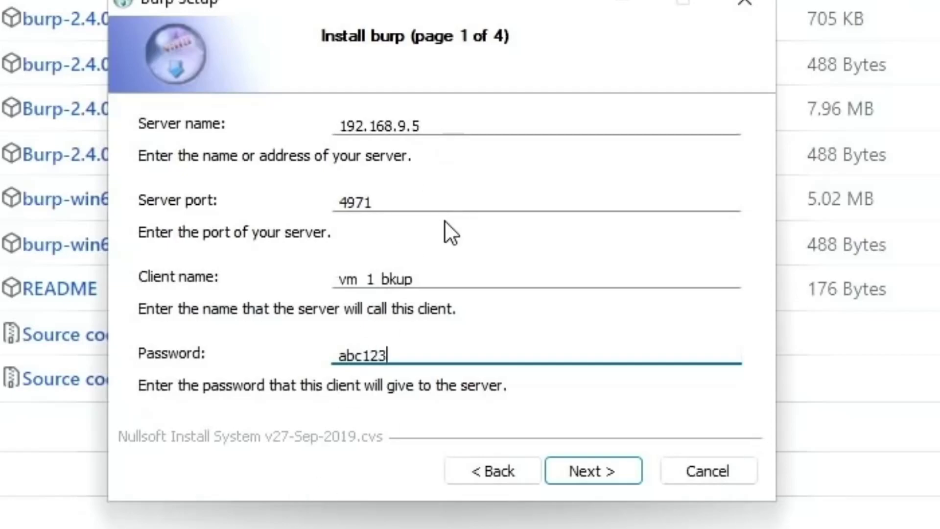
# - On the scheduling page, keep Poll every at 20 minutes with battery backups unchecked
pyautogui.click(590, 470)
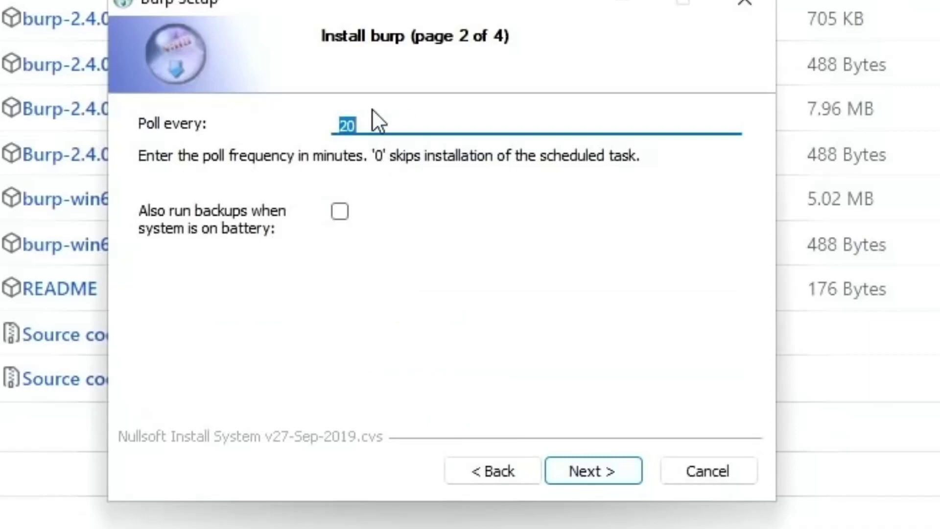
pyautogui.click(413, 128)
pyautogui.doubleClick(342, 125)
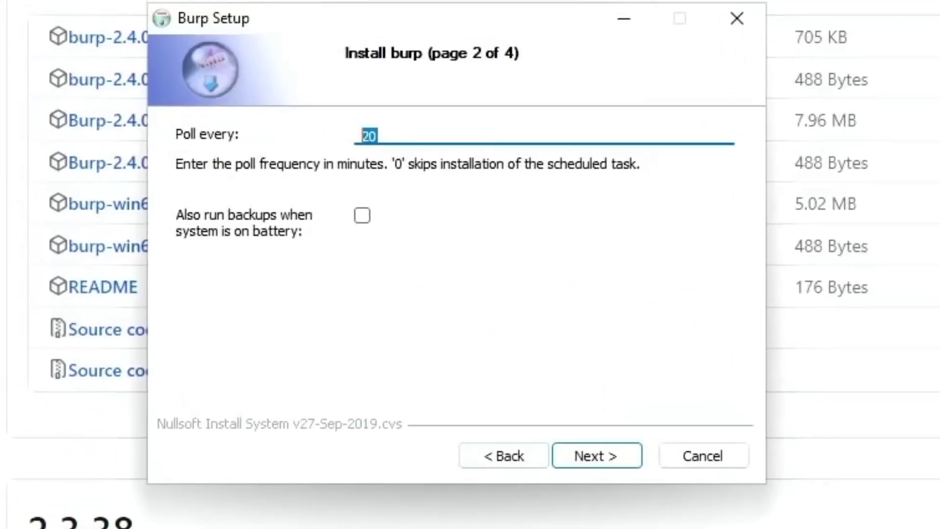
# - On page 3, enable Autoupgrade and leave the encryption password blank
pyautogui.click(582, 454)
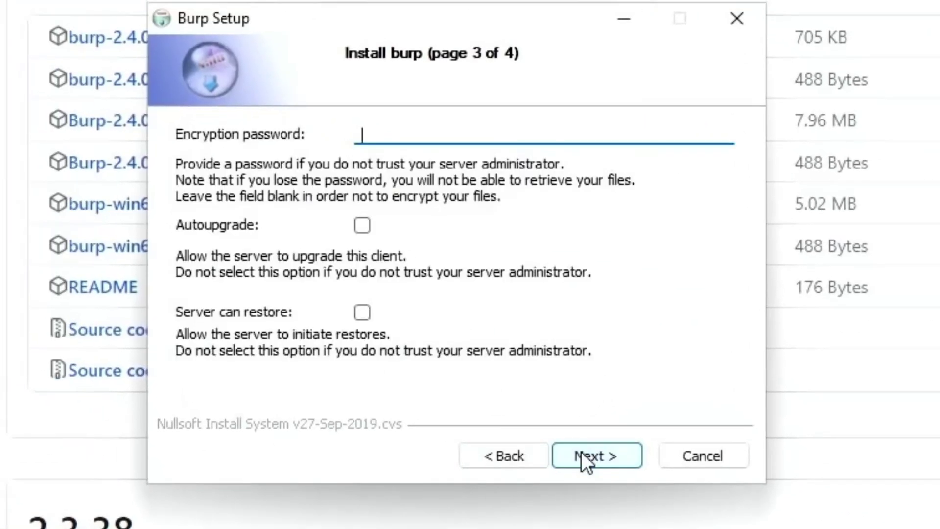
pyautogui.click(359, 228)
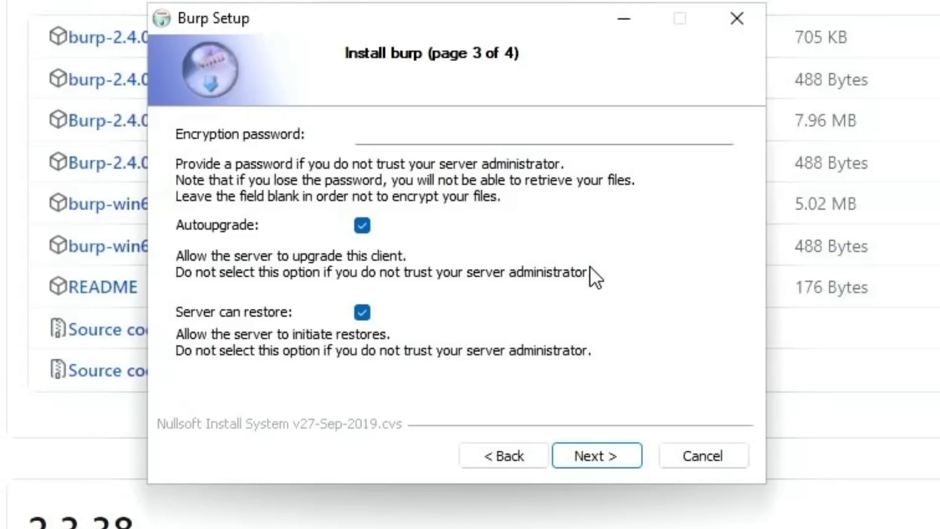
# - Add C:\flash_drive to the backup directories alongside C:\Users, then install and finish the wizard
pyautogui.click(606, 462)
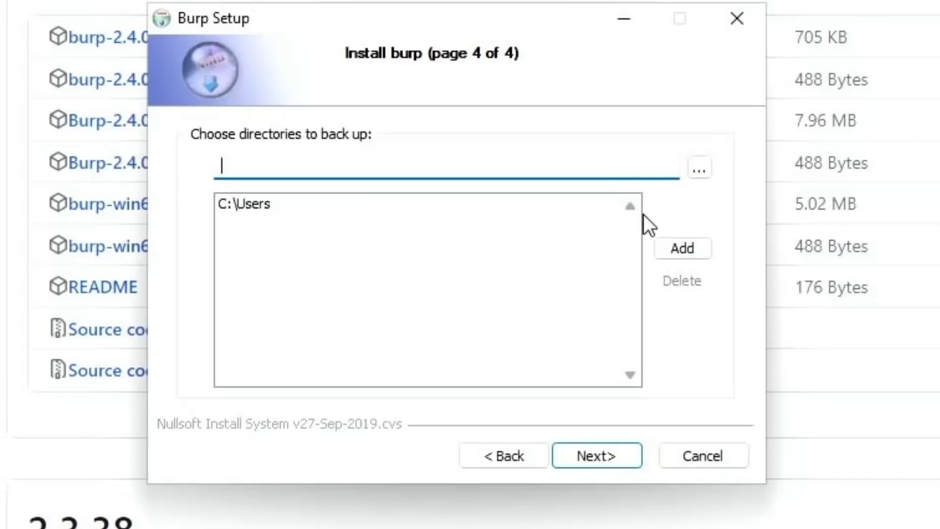
pyautogui.click(702, 163)
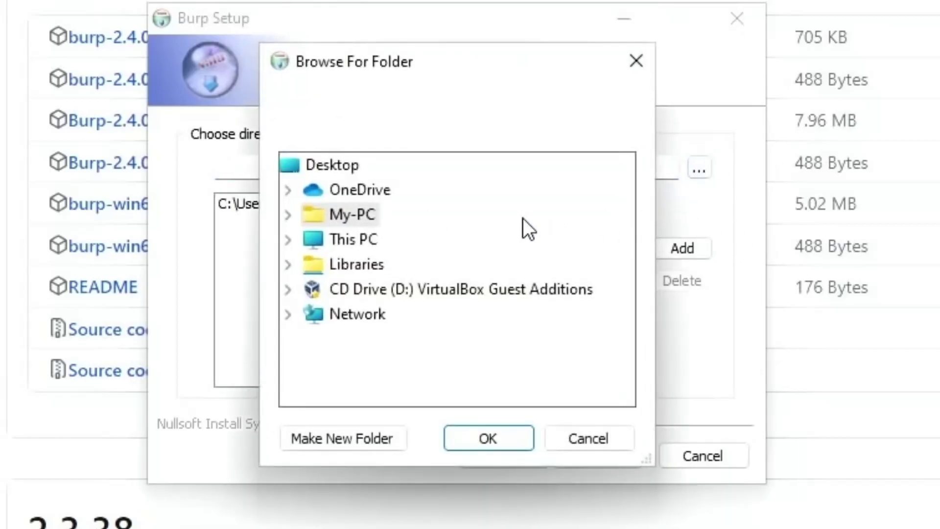
pyautogui.doubleClick(316, 214)
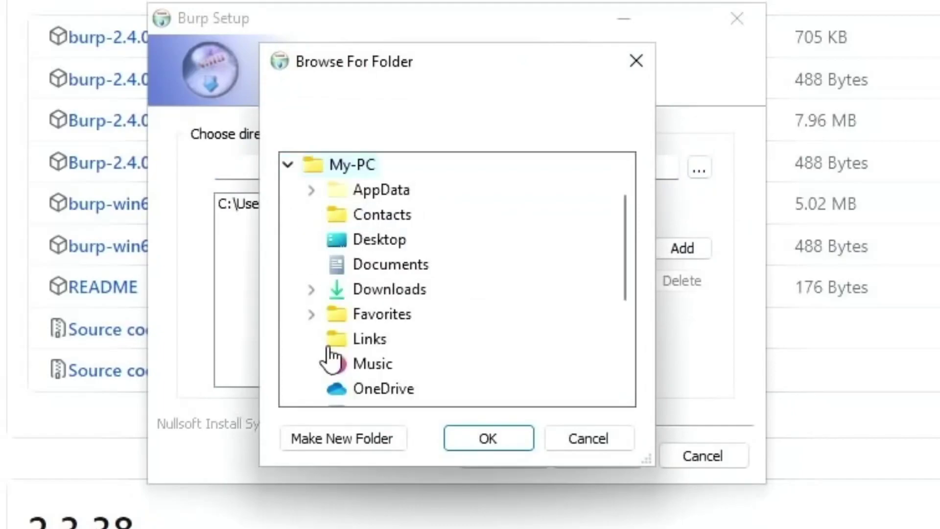
pyautogui.scroll(-5, 371, 262)
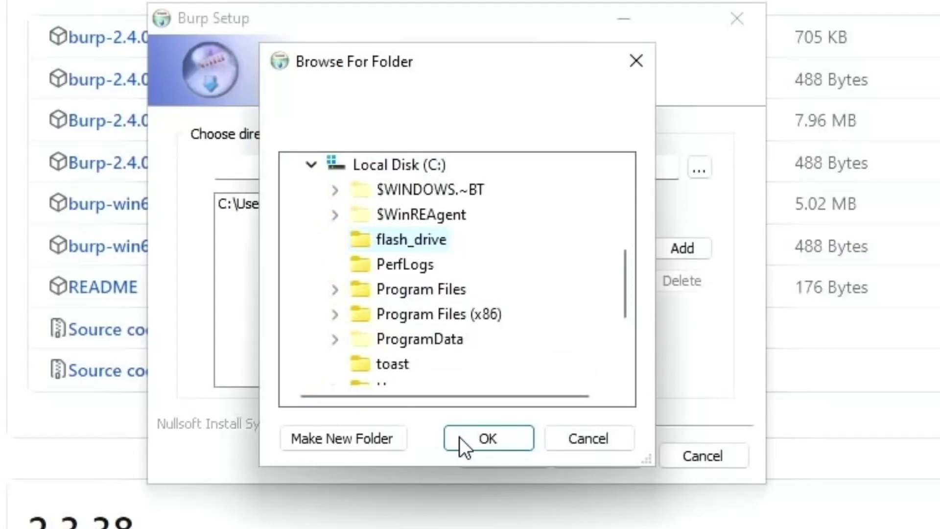
pyautogui.click(490, 441)
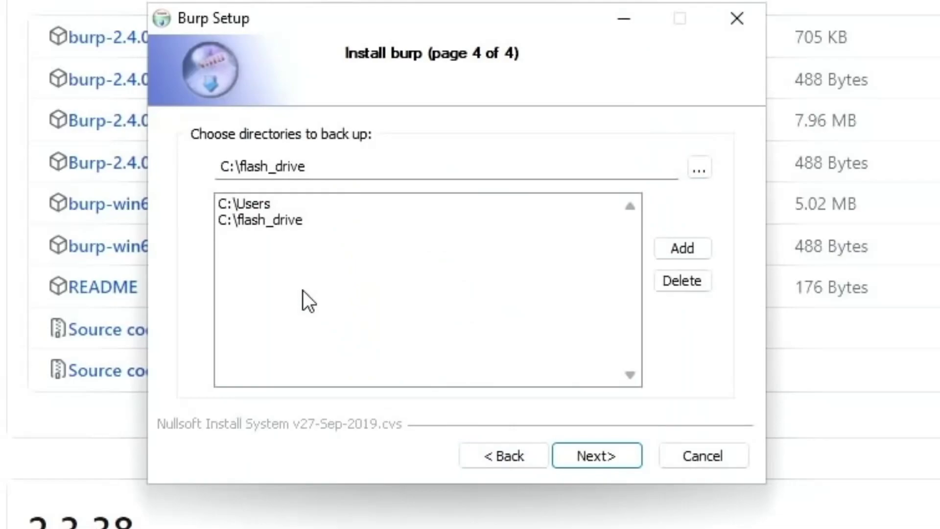
pyautogui.click(595, 463)
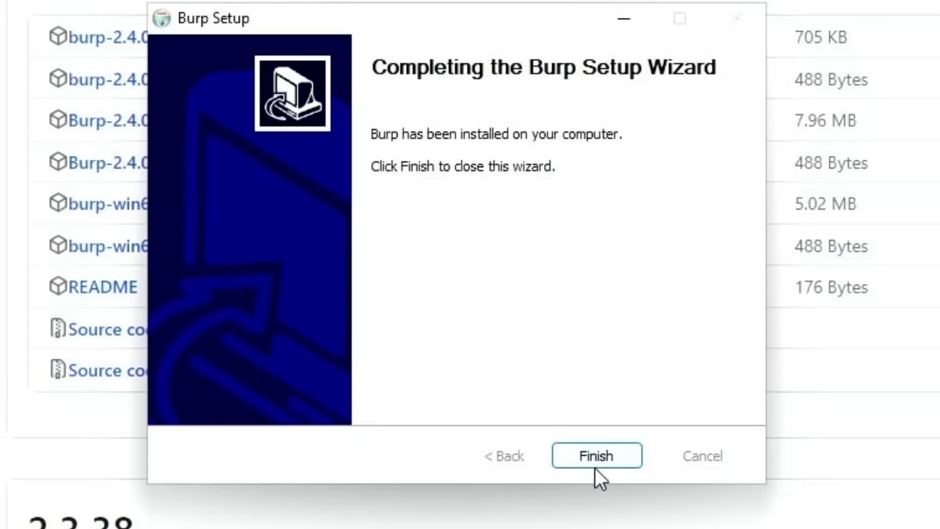
pyautogui.click(594, 457)
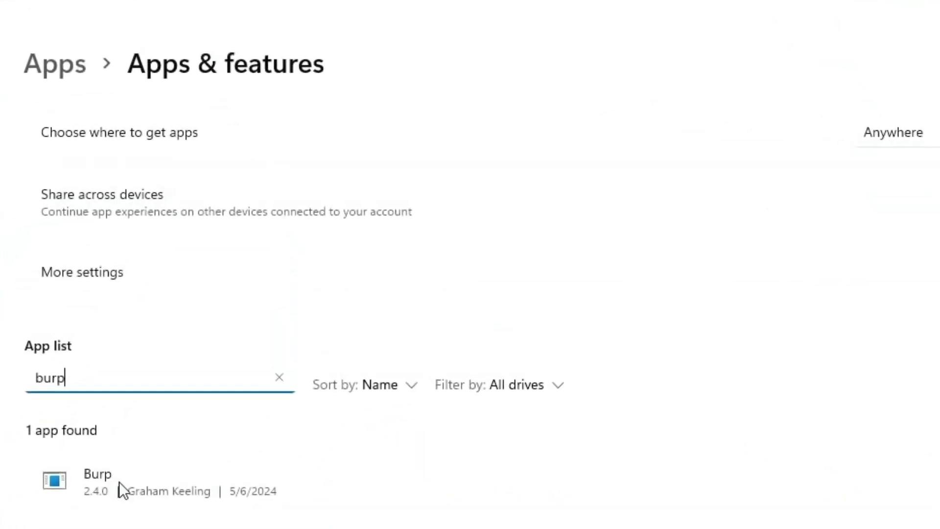
# - Select the 'burp' search text in Apps & features, showing Burp 2.4.0 installed
pyautogui.doubleClick(127, 376)
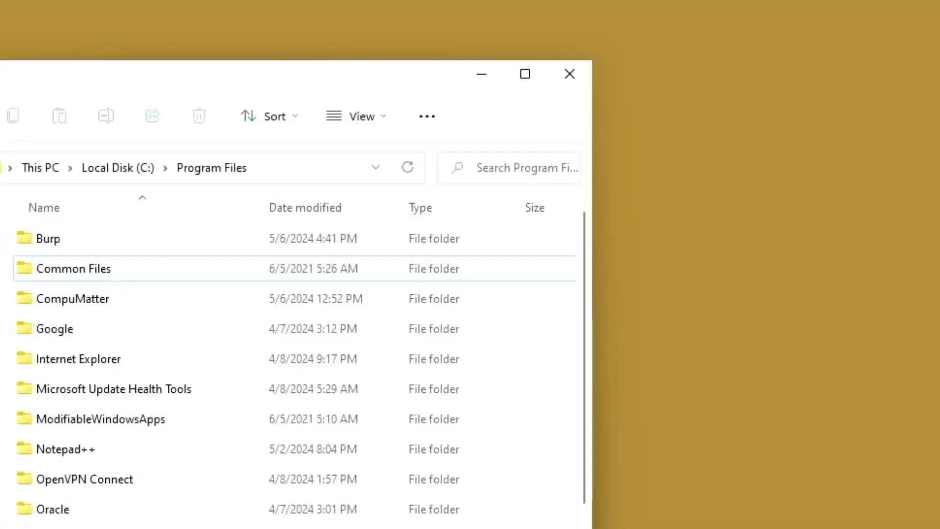
# - Maximize File Explorer, enter the Burp folder under C:\Program Files and open burp.conf
pyautogui.click(533, 75)
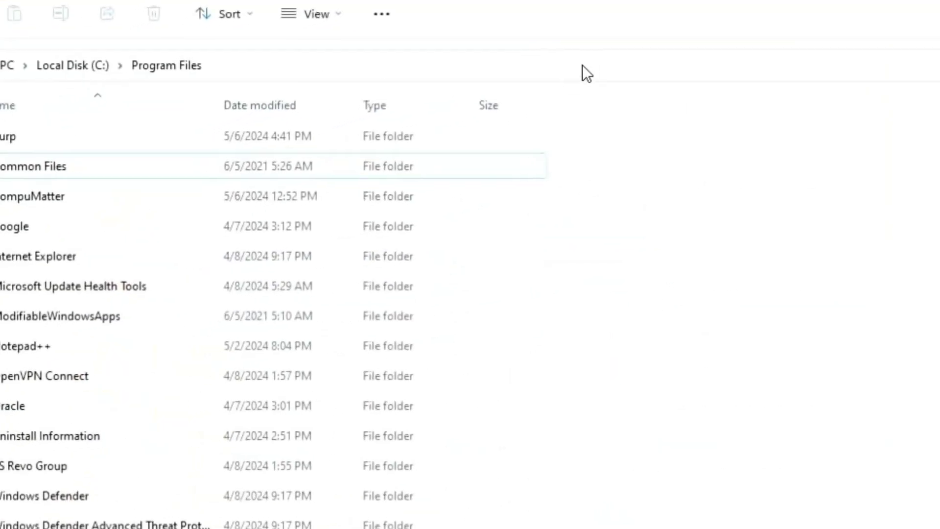
pyautogui.click(52, 122)
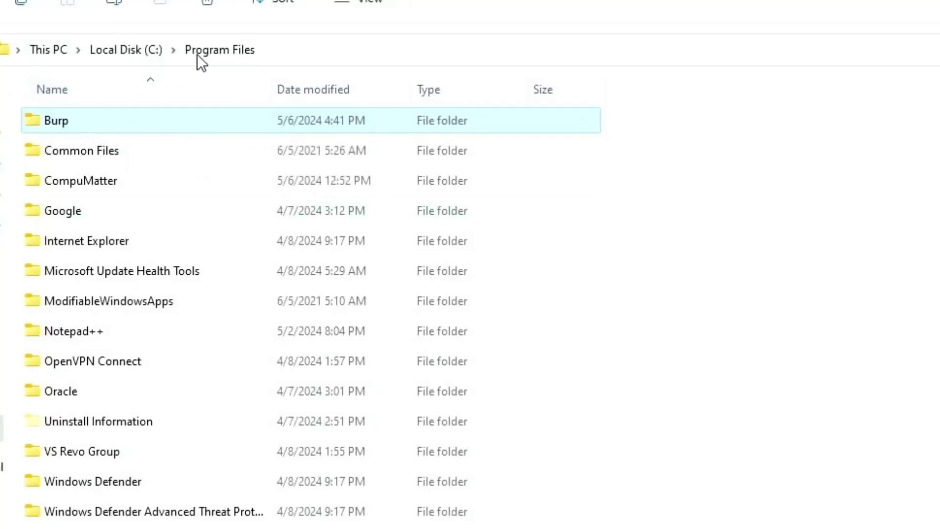
pyautogui.doubleClick(33, 124)
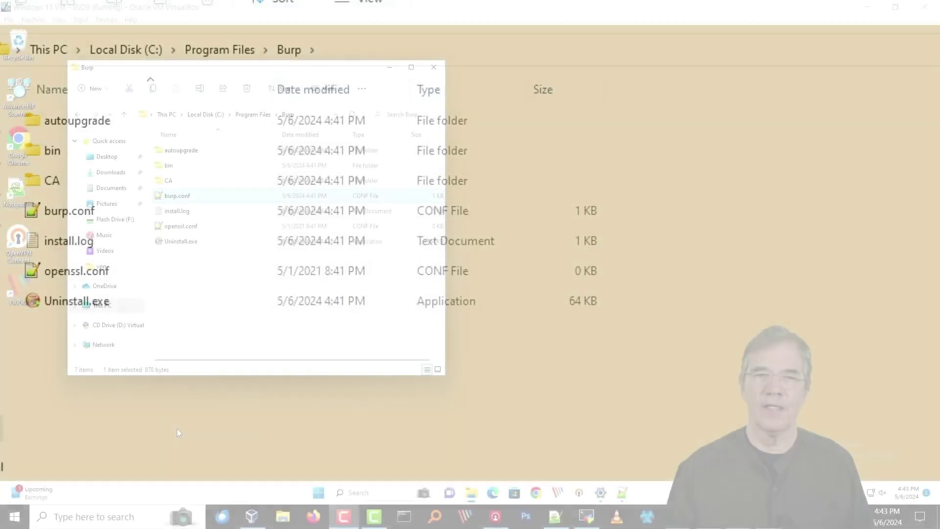
pyautogui.click(69, 210)
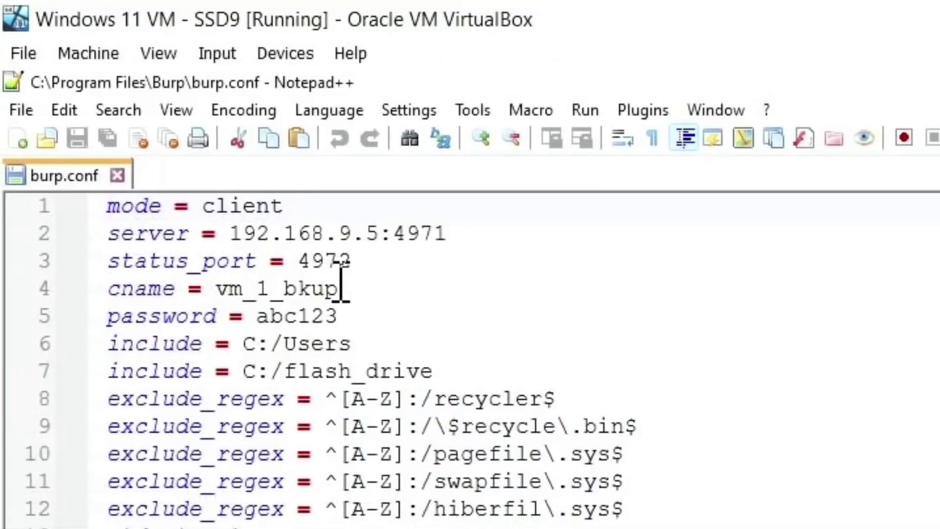
pyautogui.moveTo(342, 289); pyautogui.dragTo(221, 289)
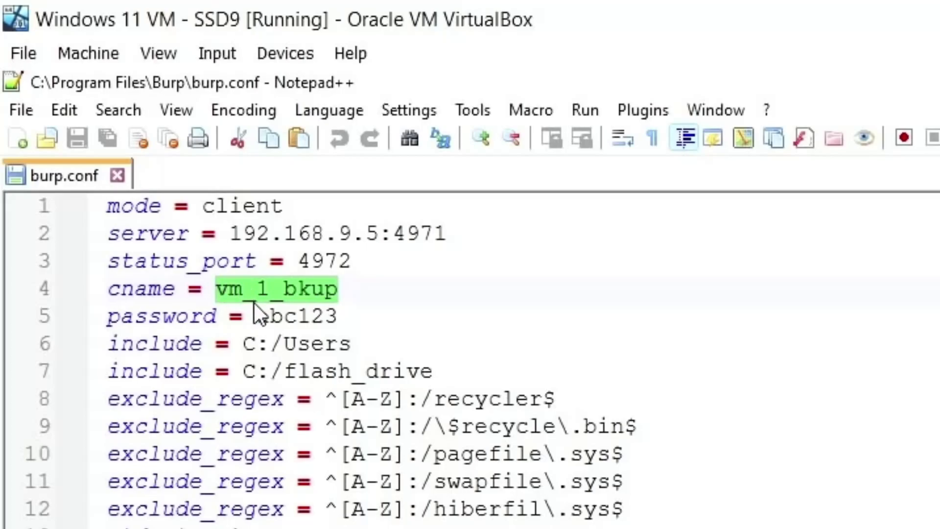
pyautogui.click(317, 311)
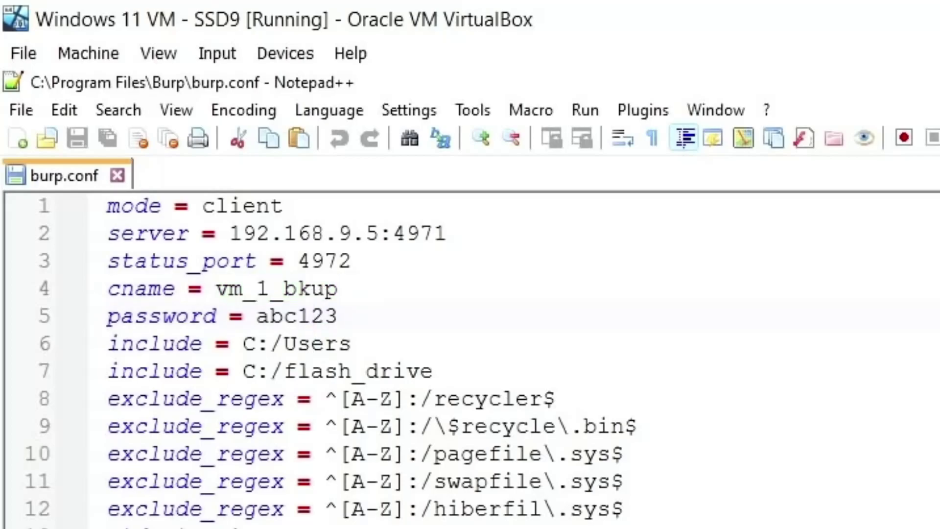
pyautogui.moveTo(432, 368); pyautogui.dragTo(104, 343)
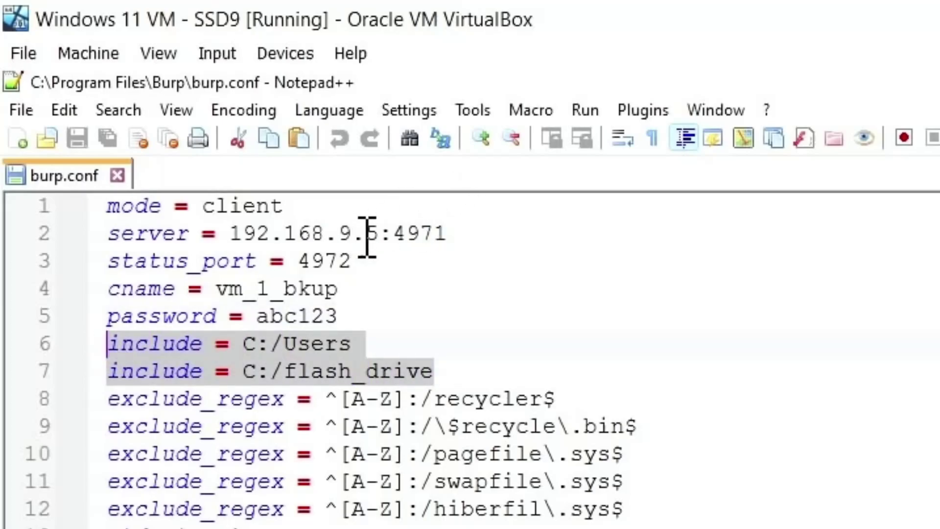
pyautogui.moveTo(486, 227); pyautogui.dragTo(239, 230)
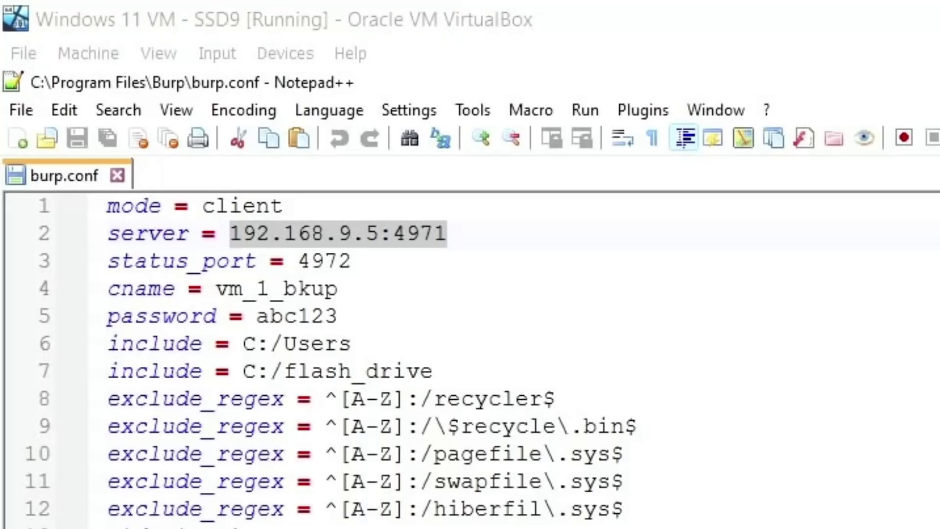
pyautogui.click(543, 357)
pyautogui.press('Down')
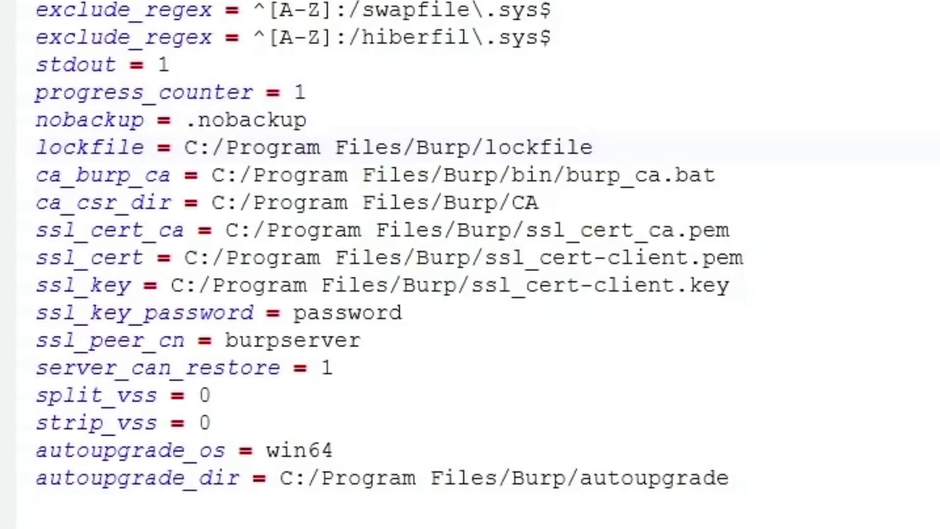
pyautogui.press('Return')
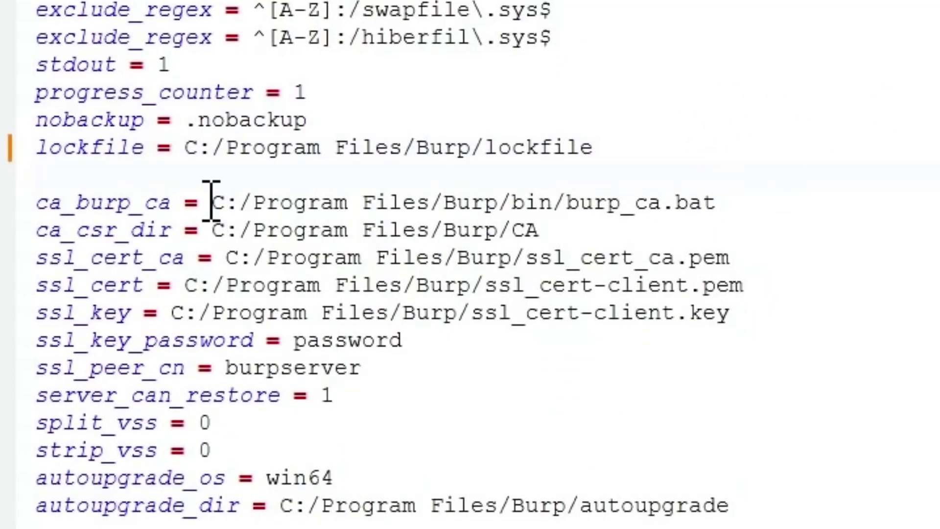
pyautogui.moveTo(200, 202); pyautogui.dragTo(718, 195)
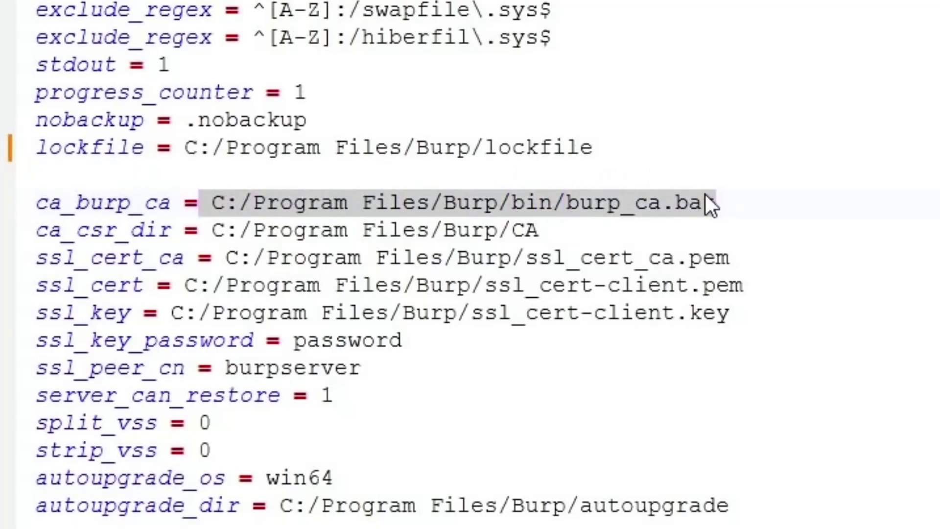
pyautogui.moveTo(716, 314); pyautogui.dragTo(472, 313)
pyautogui.moveTo(743, 260); pyautogui.dragTo(512, 260)
pyautogui.moveTo(739, 285); pyautogui.dragTo(534, 286)
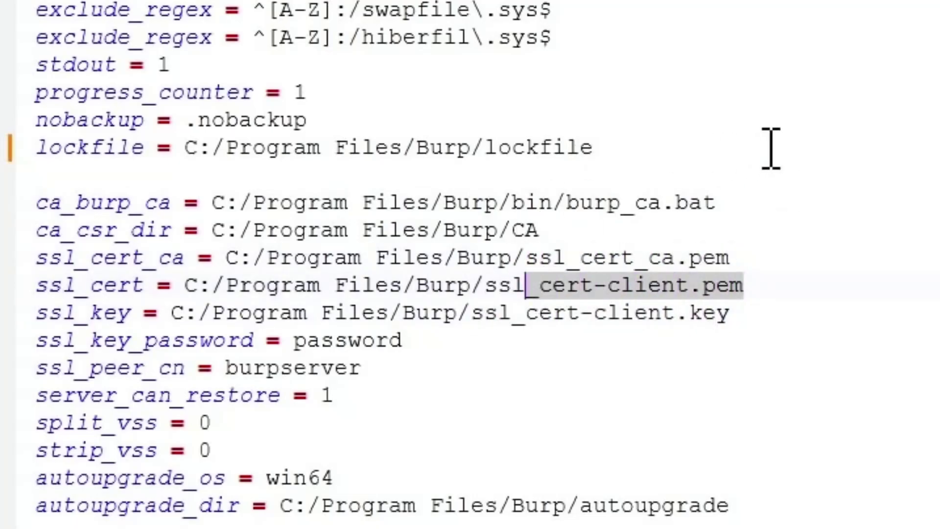
pyautogui.moveTo(719, 187); pyautogui.dragTo(641, 193)
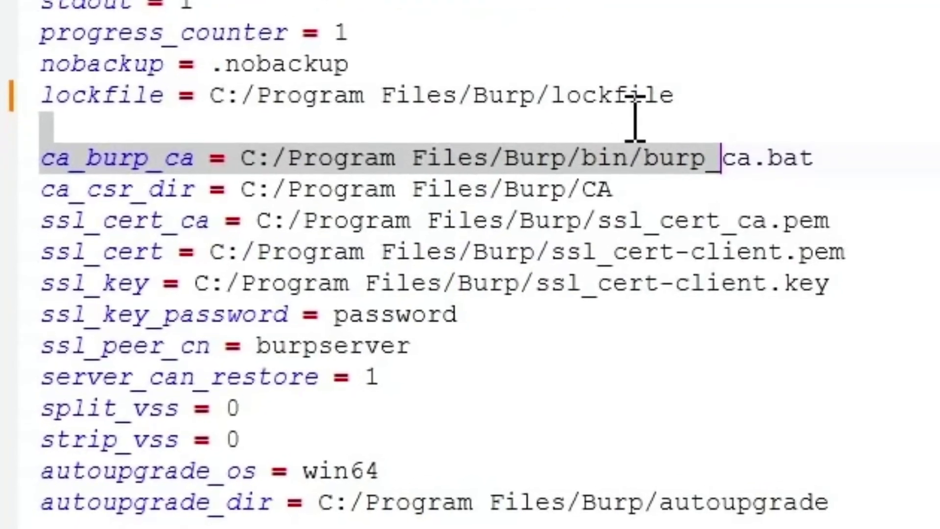
pyautogui.press('Left')
pyautogui.press('Delete')
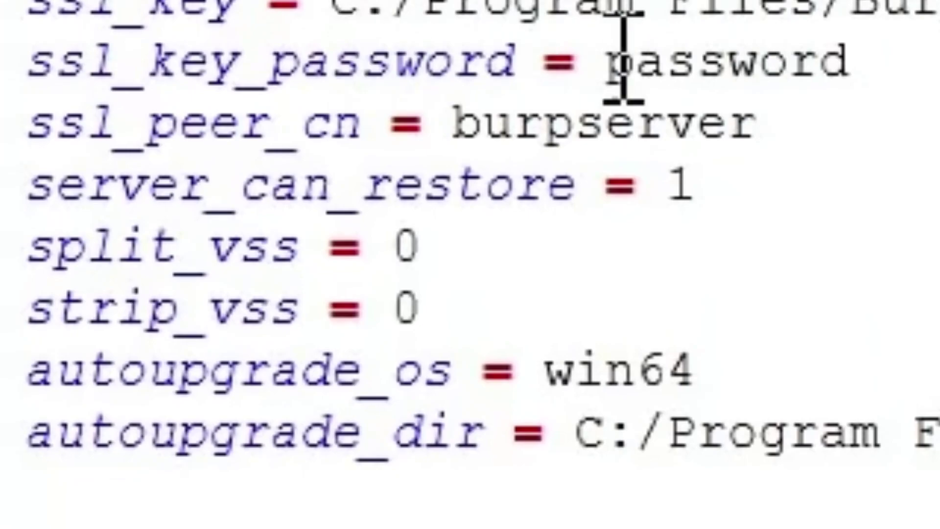
pyautogui.click(767, 58)
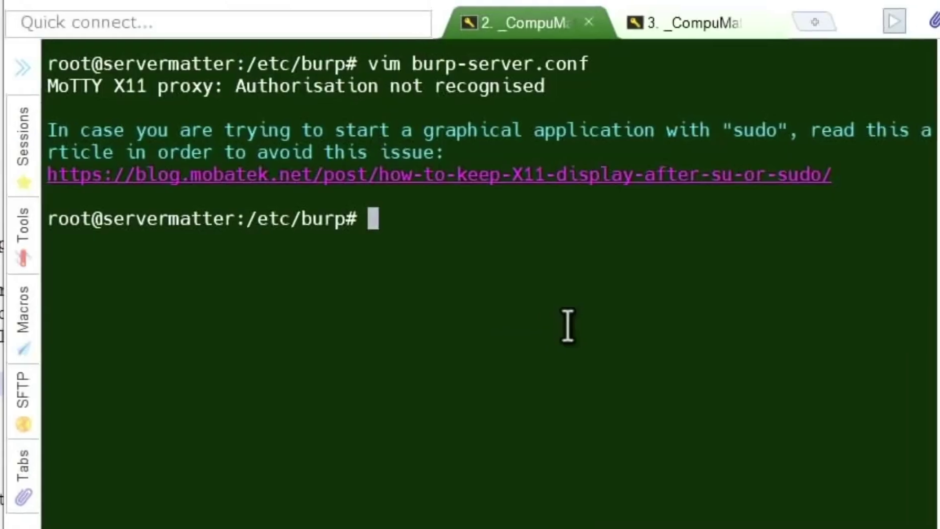
pyautogui.press('Up')
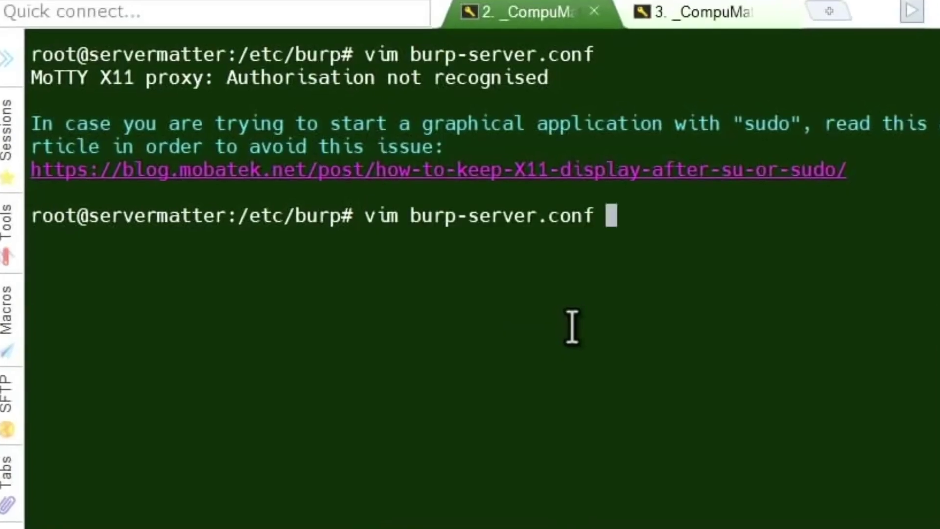
pyautogui.press('Return')
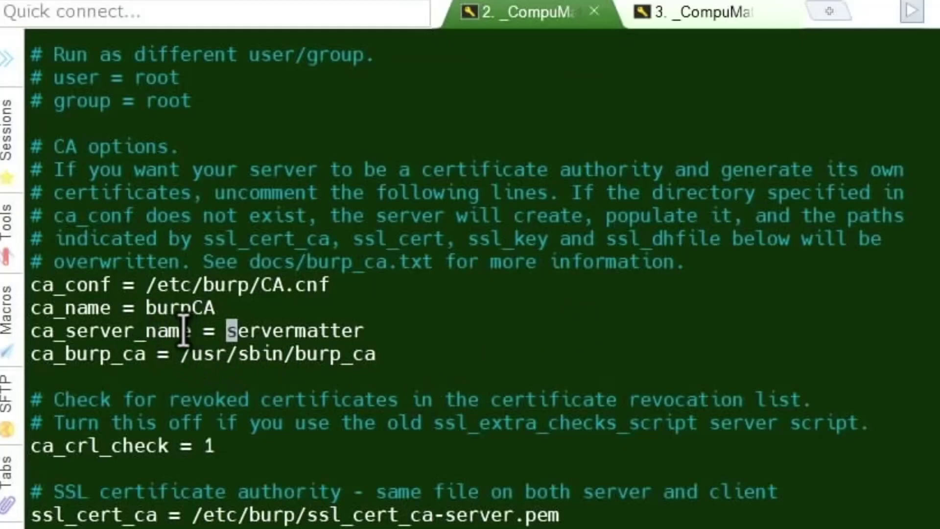
pyautogui.moveTo(182, 331); pyautogui.dragTo(30, 331)
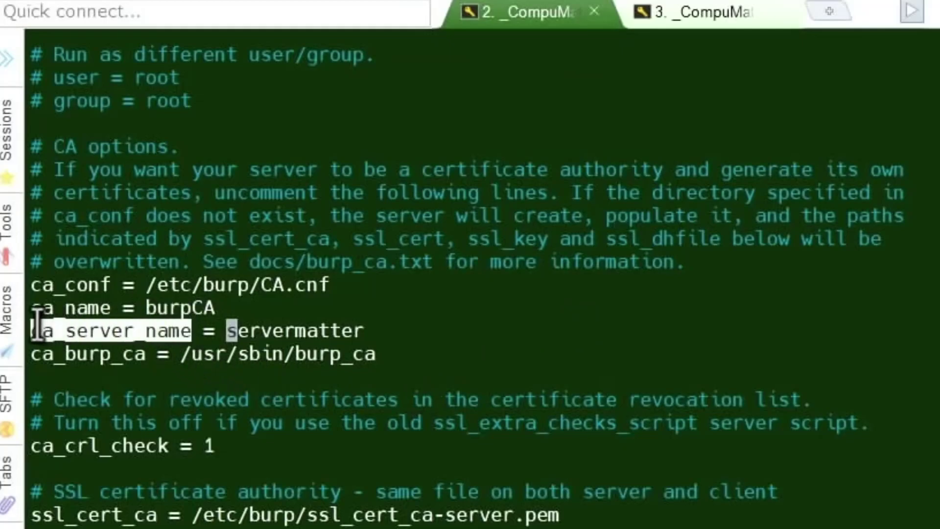
pyautogui.doubleClick(342, 329)
pyautogui.click(392, 259)
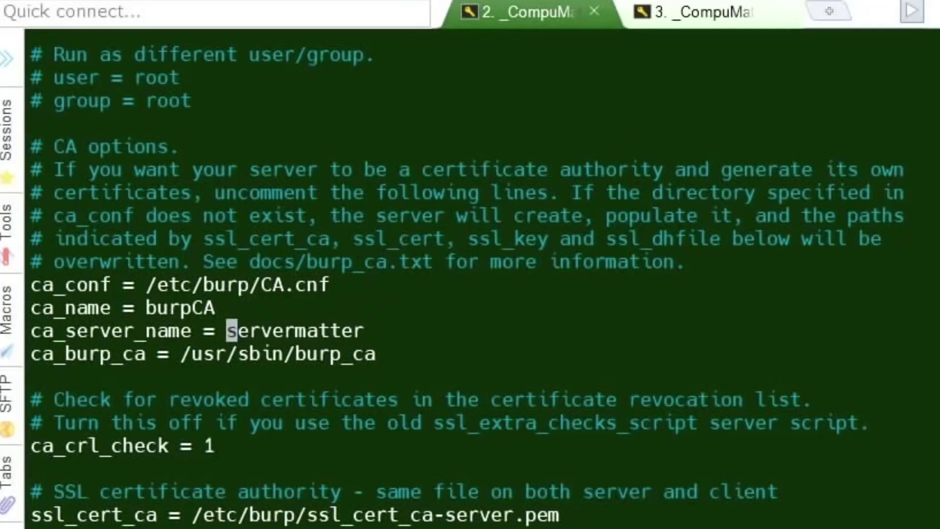
pyautogui.write(':q')
pyautogui.press('Return')
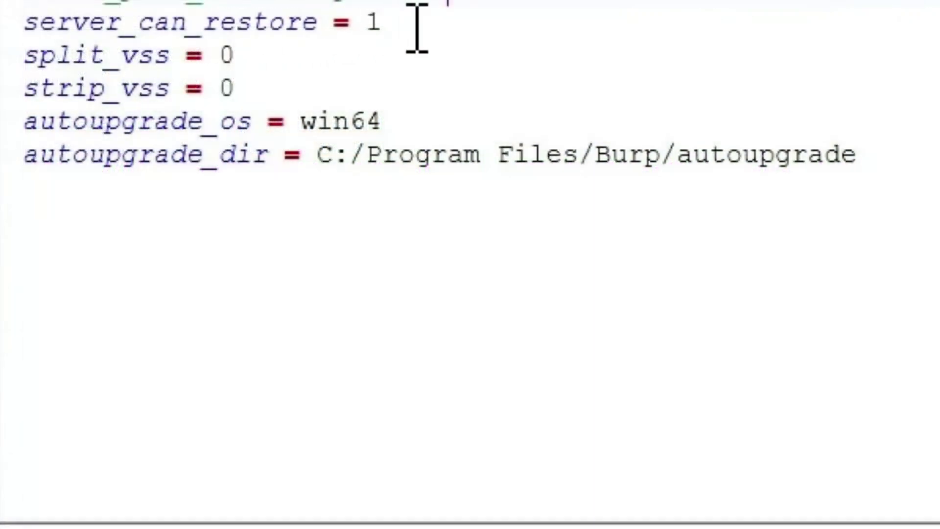
pyautogui.moveTo(385, 22); pyautogui.dragTo(22, 21)
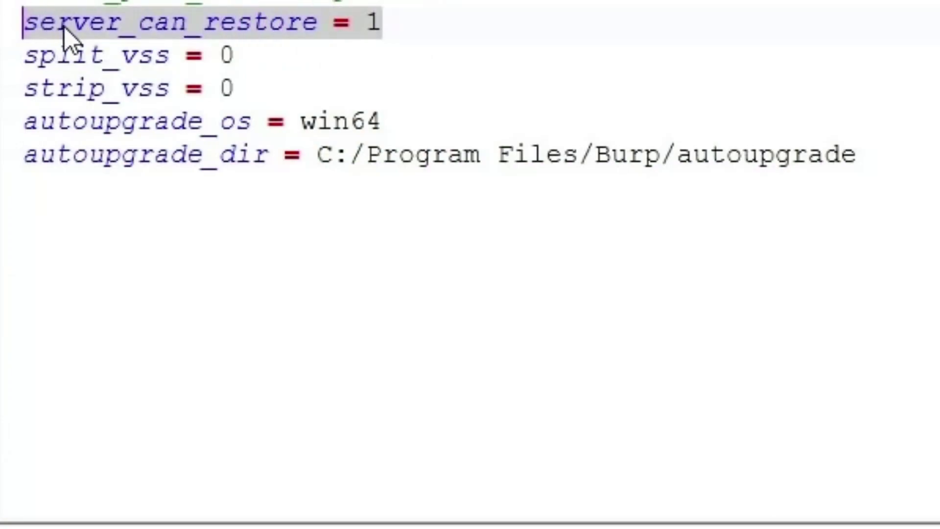
pyautogui.moveTo(270, 84); pyautogui.dragTo(7, 64)
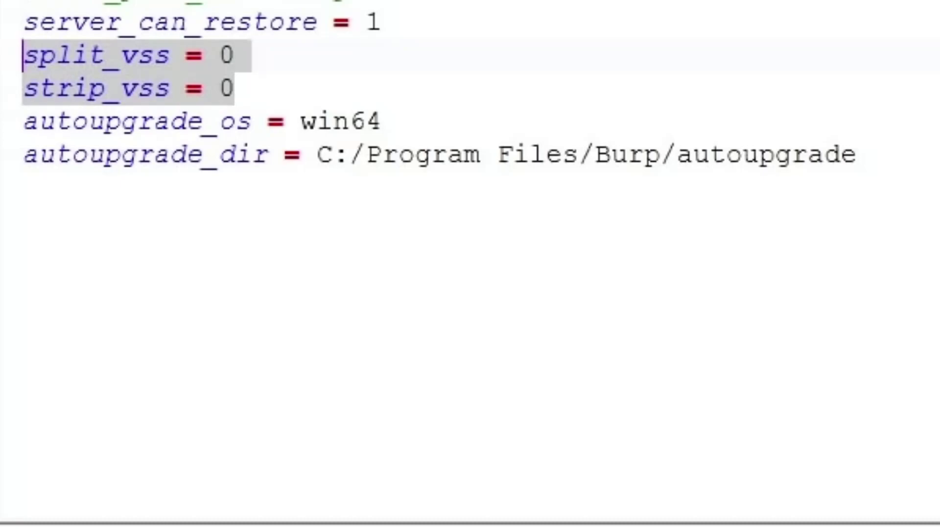
pyautogui.click(550, 84)
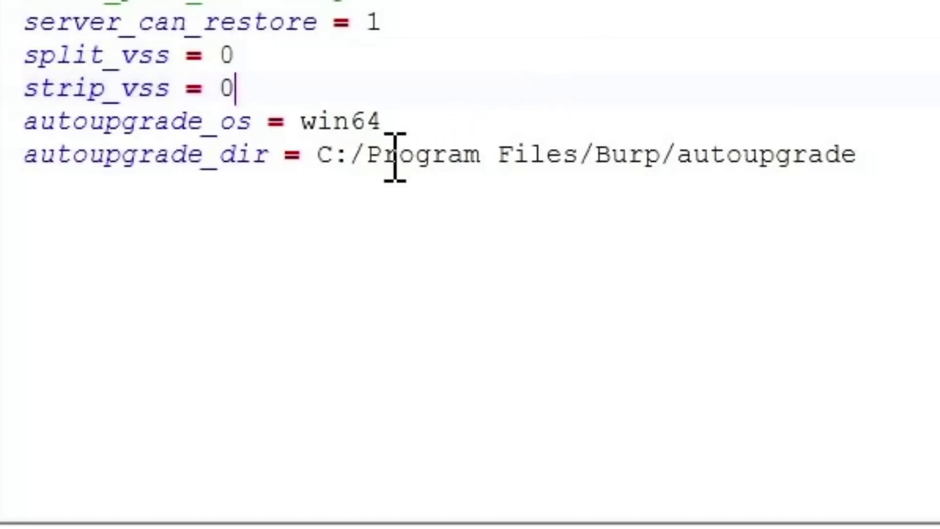
pyautogui.moveTo(930, 156); pyautogui.dragTo(20, 122)
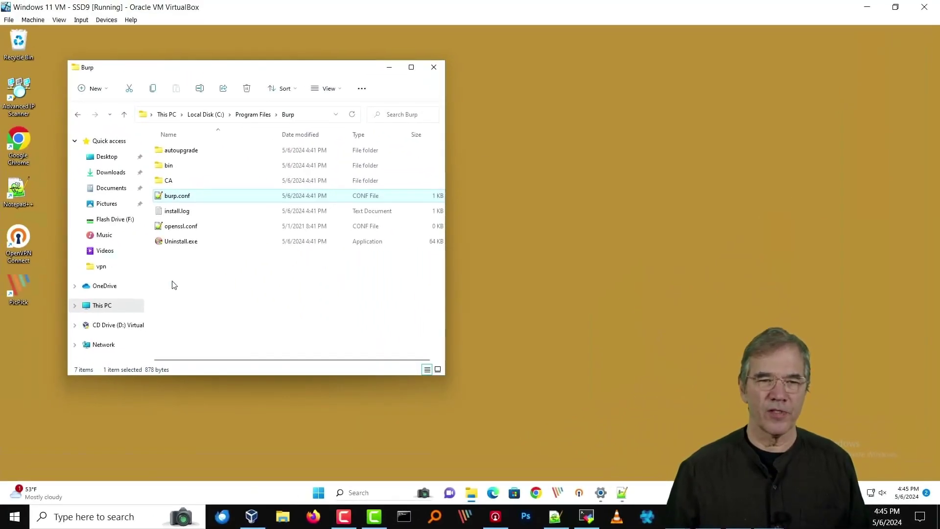
pyautogui.click(182, 282)
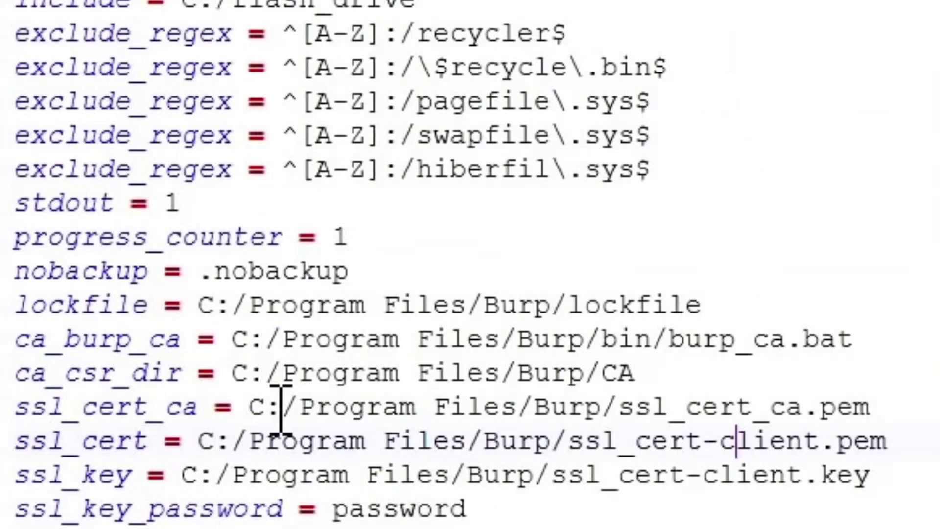
pyautogui.moveTo(251, 411); pyautogui.dragTo(869, 414)
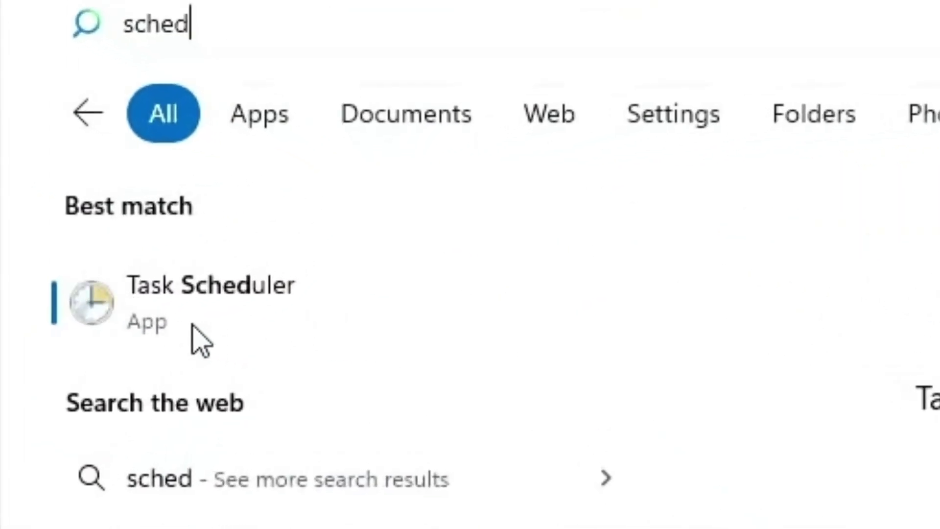
# - Close Windows Search, leaving the Burp folder and administrator Command Prompt visible
pyautogui.press('Escape')
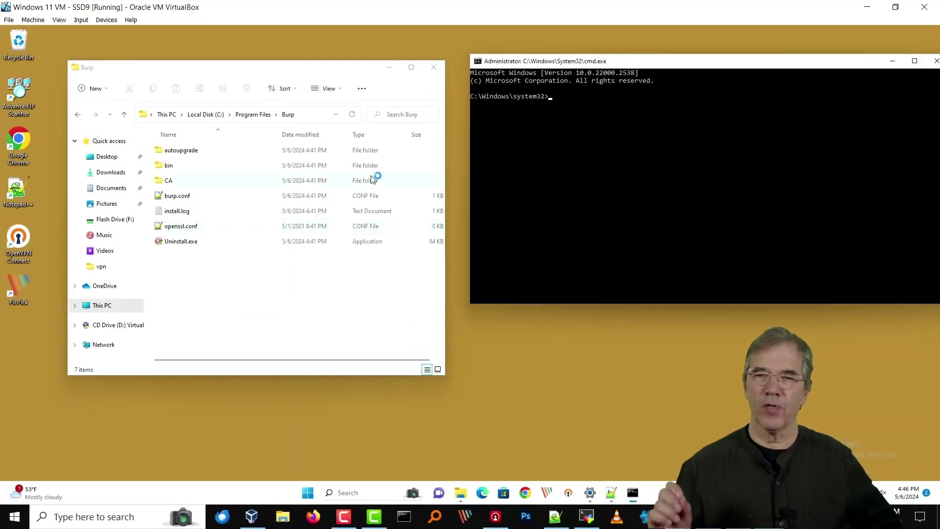
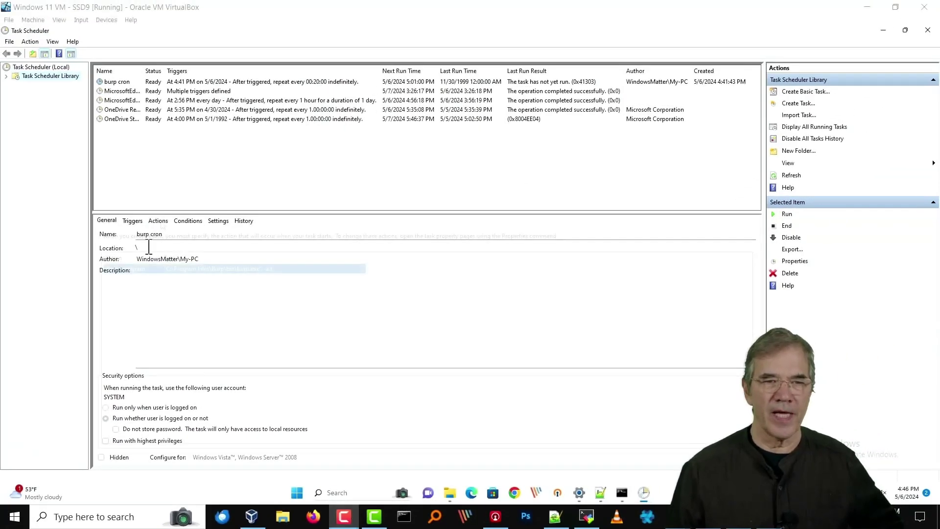
# - Show the burp cron task's start-a-program action that launches burp.exe
pyautogui.click(158, 221)
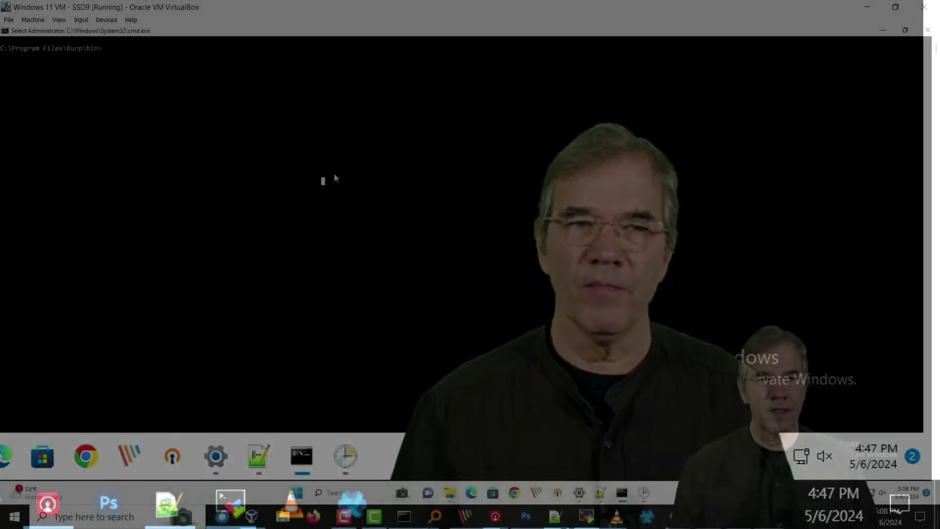
# - Enter the burp -a l listing command at the C:\Program Files\Burp\bin prompt
pyautogui.write('burp -a l')
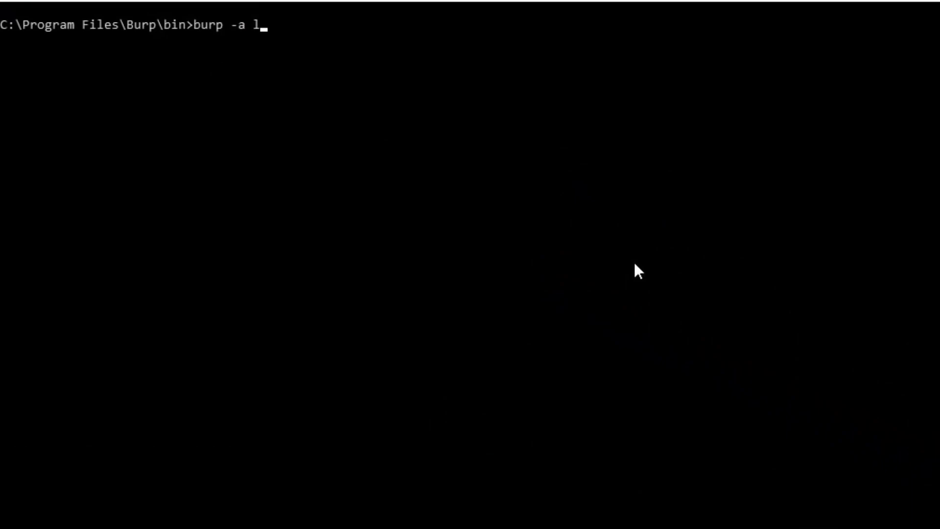
# - Run burp -a l and highlight the missing ssl_cert error message
pyautogui.press('Return')
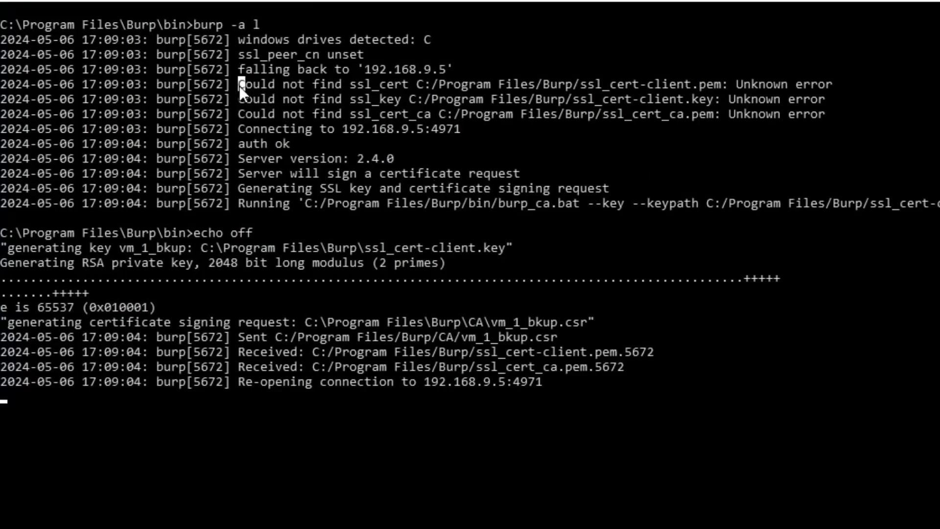
pyautogui.moveTo(239, 86); pyautogui.dragTo(624, 87)
pyautogui.moveTo(704, 91); pyautogui.dragTo(753, 90)
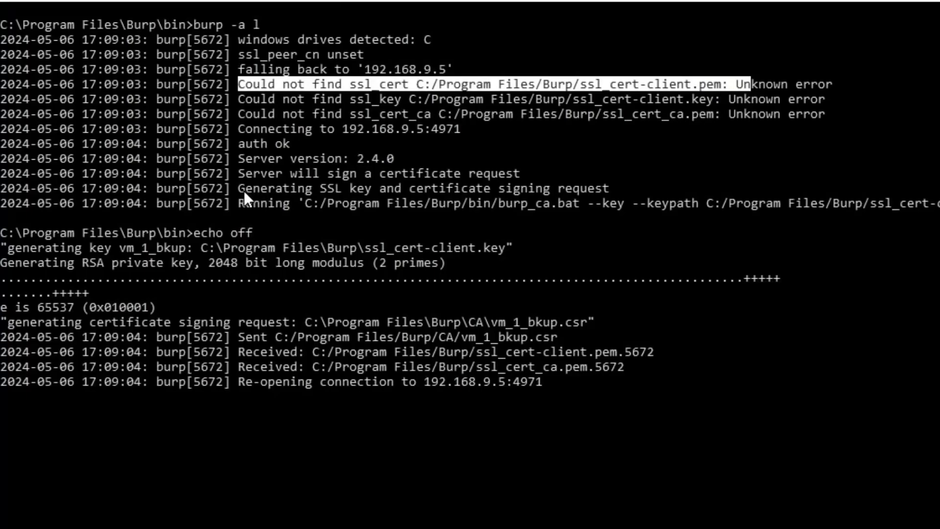
# - Highlight the certificate signing request, burp_ca.bat and vm_1_bkup.csr lines in the output
pyautogui.moveTo(244, 177); pyautogui.dragTo(521, 184)
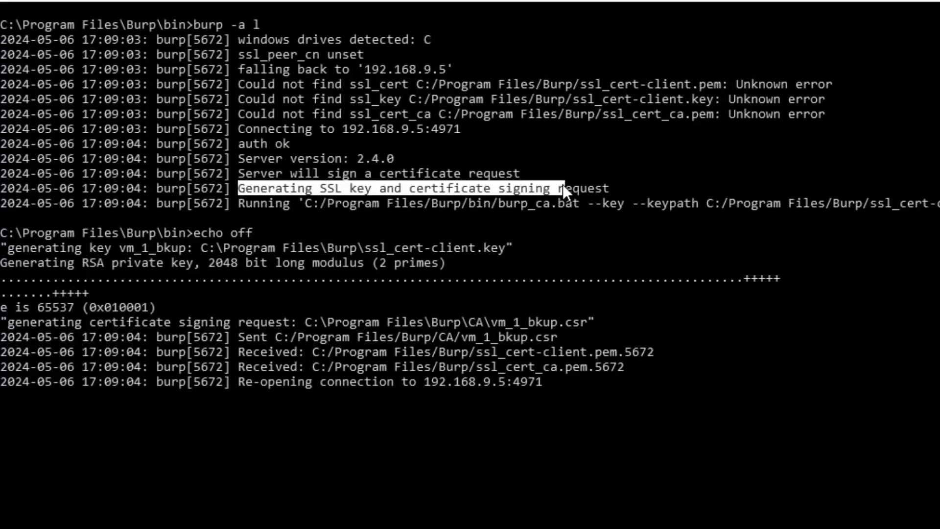
pyautogui.moveTo(245, 203); pyautogui.dragTo(561, 208)
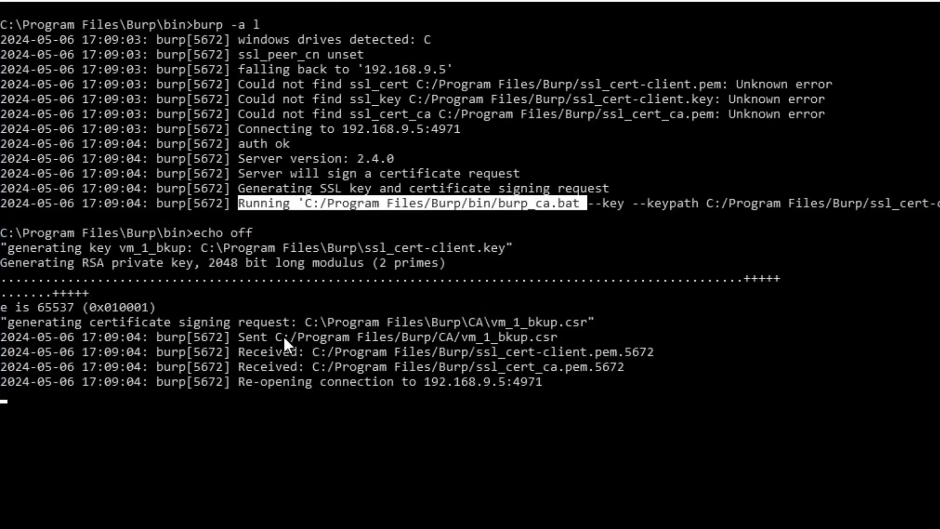
pyautogui.moveTo(465, 340); pyautogui.dragTo(512, 337)
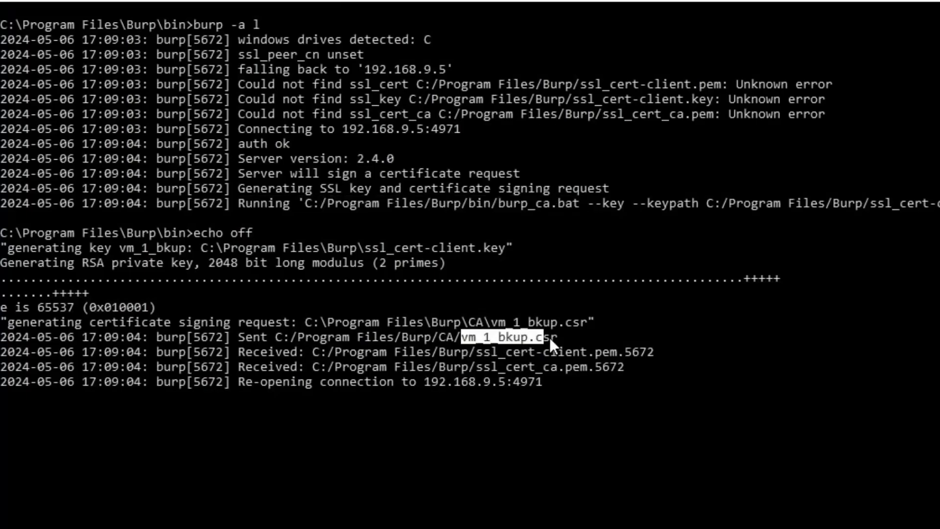
pyautogui.click(443, 338)
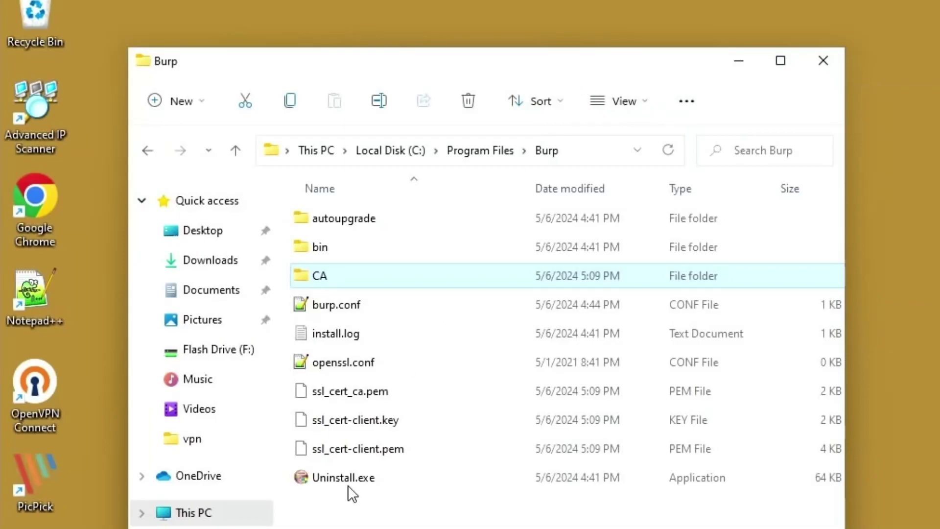
# - Select the new ssl_cert PEM files, then open the CA folder showing vm_1_bkup.csr
pyautogui.click(354, 387)
pyautogui.keyDown('shift'); pyautogui.click(369, 454); pyautogui.keyUp('shift')
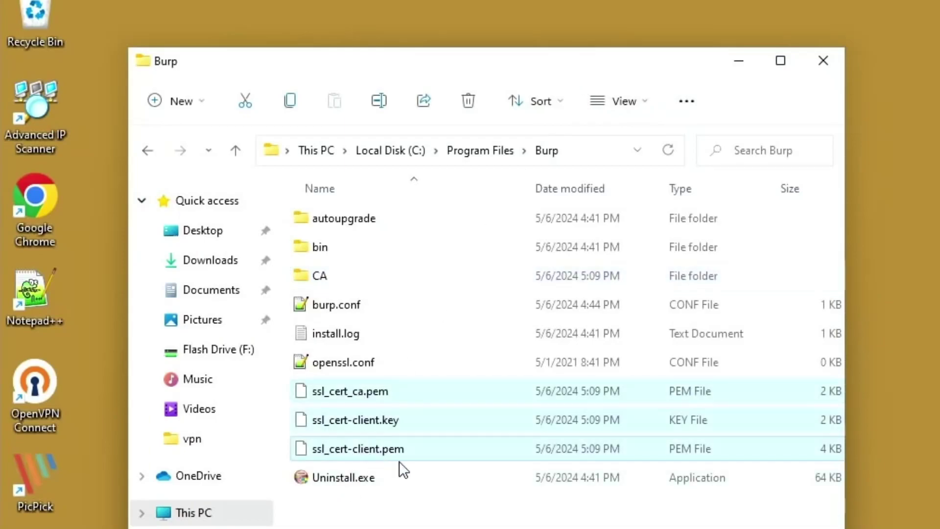
pyautogui.doubleClick(324, 272)
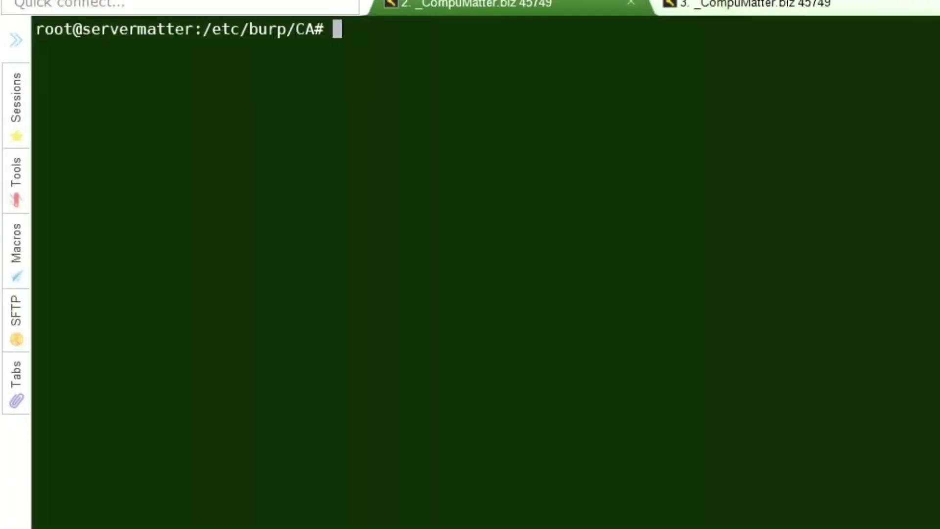
# - List /etc/burp/CA with ls -l and highlight the vm_1_bkup.crt and vm_1_bkup.csr entries
pyautogui.write('ls -l')
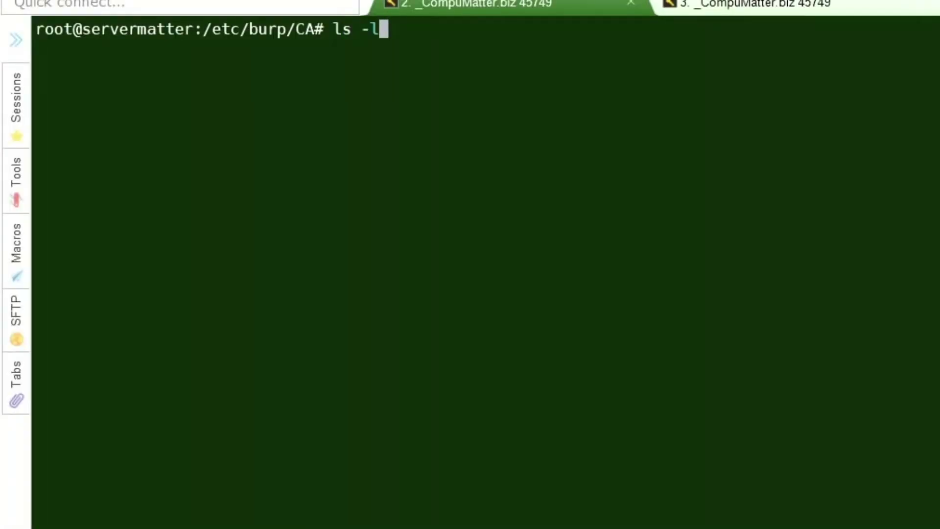
pyautogui.press('Return')
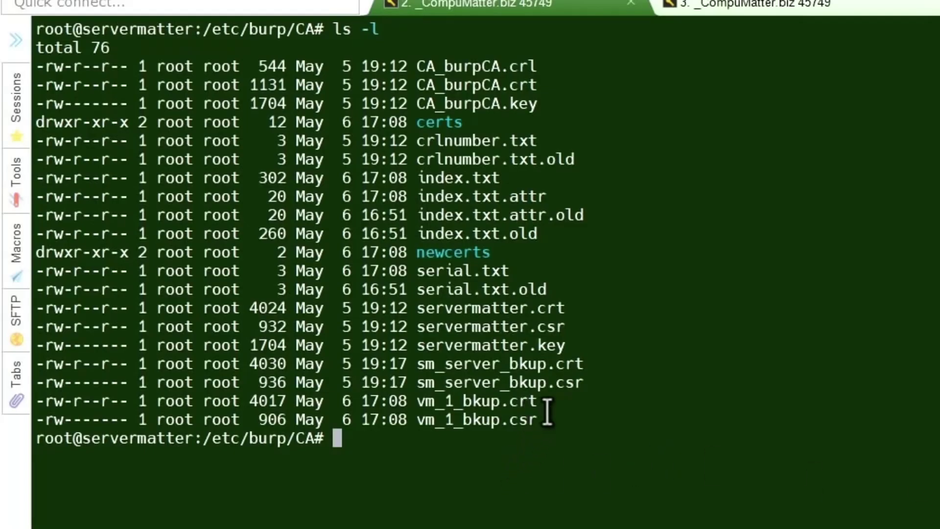
pyautogui.moveTo(547, 411); pyautogui.dragTo(364, 402)
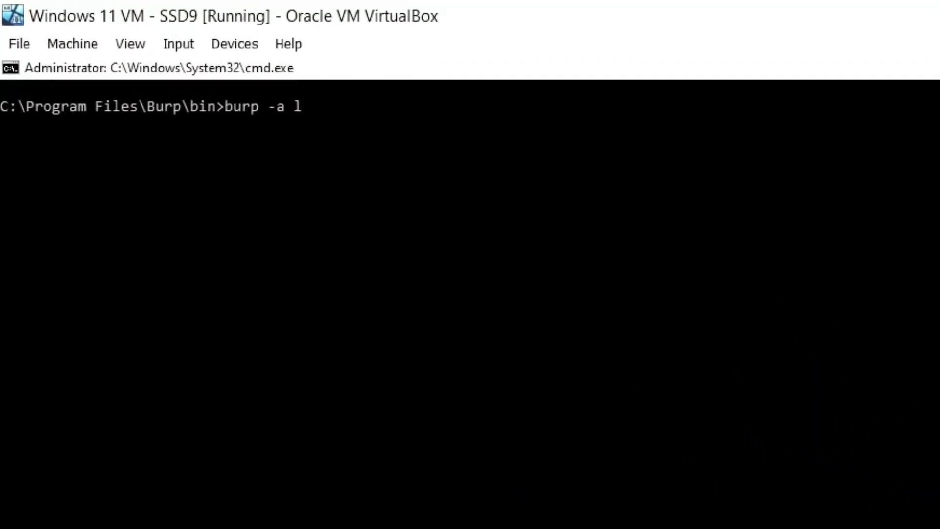
# - Rerun burp -a l, which now authenticates over TLS and reports no backups
pyautogui.press('Return')
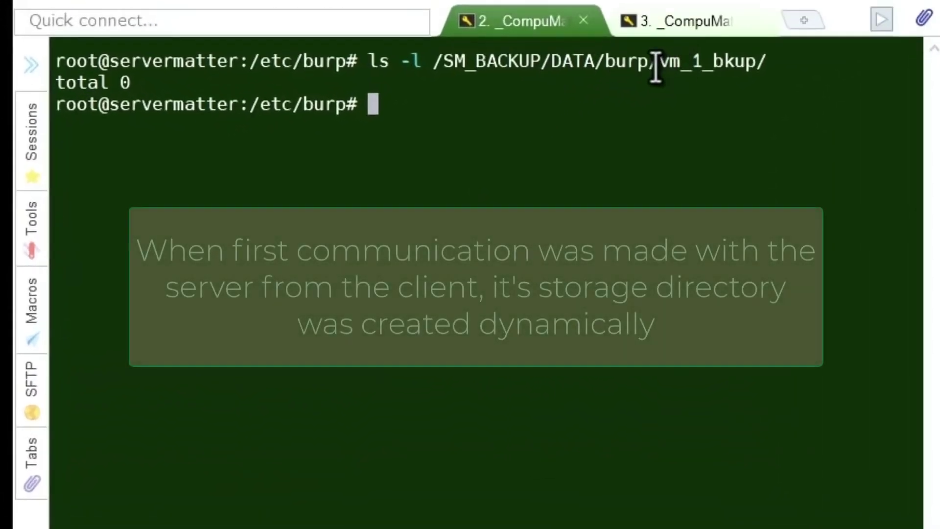
# - Highlight the empty vm_1_bkup folder and its /SM_BACKUP/DATA/burp path in the listing
pyautogui.moveTo(650, 62); pyautogui.dragTo(758, 63)
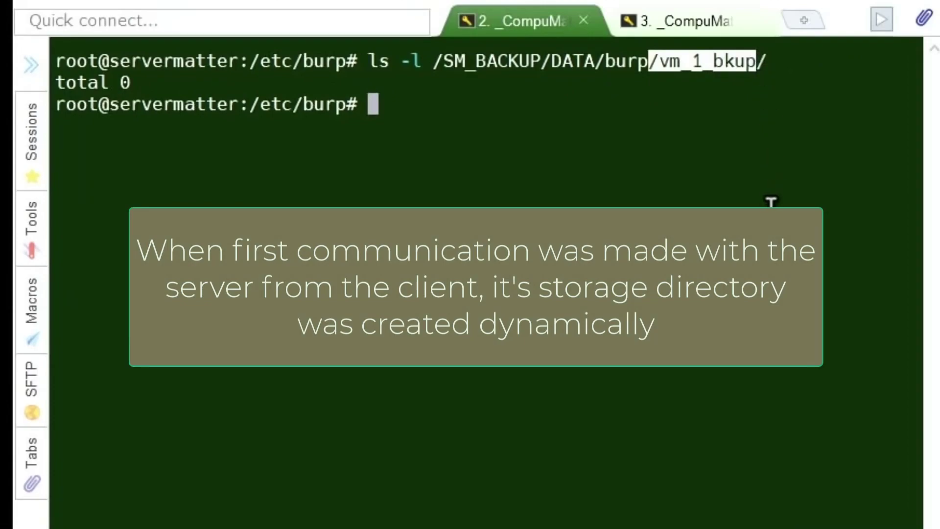
pyautogui.click(494, 77)
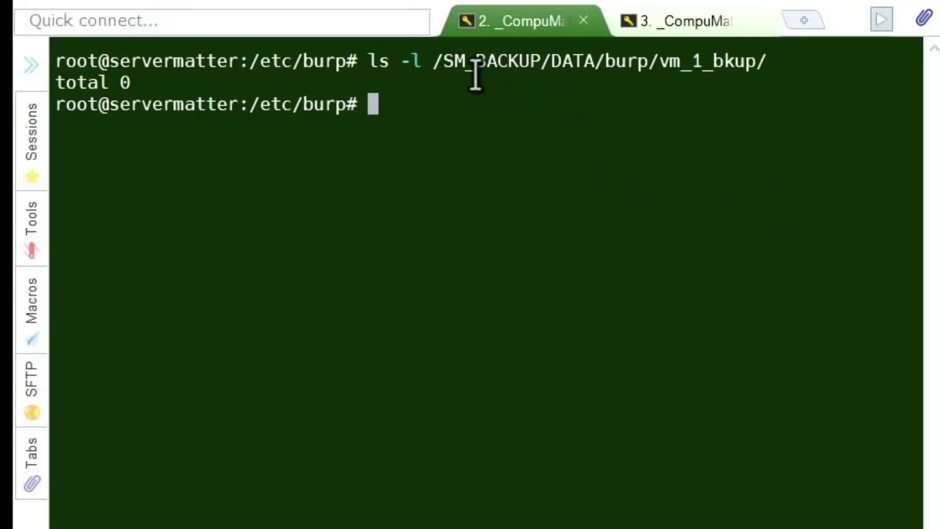
pyautogui.moveTo(434, 61); pyautogui.dragTo(646, 63)
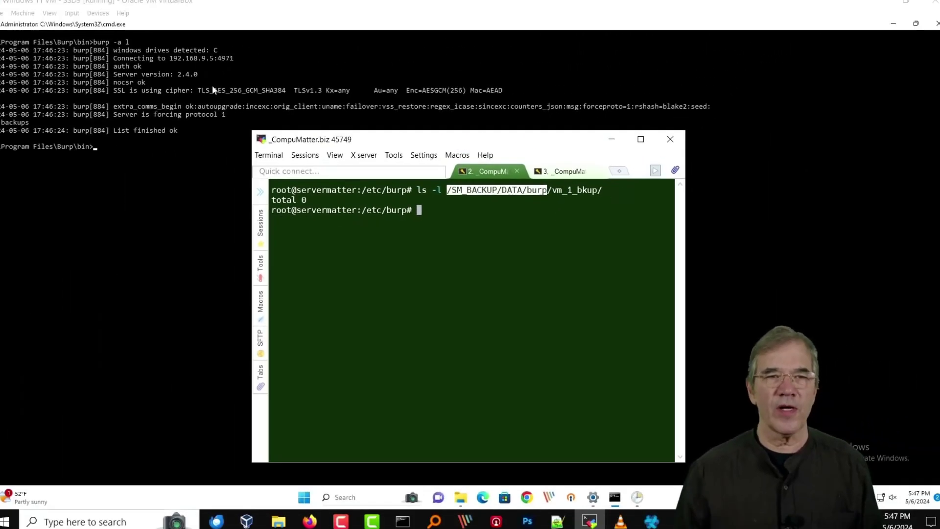
pyautogui.click(212, 84)
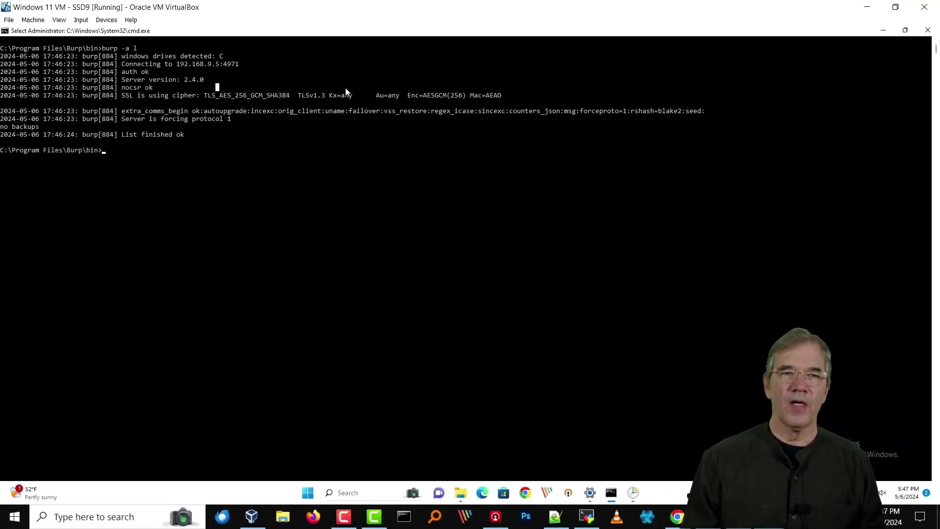
# - Run burp -a b to start the VM's first backup
pyautogui.write('burp -')
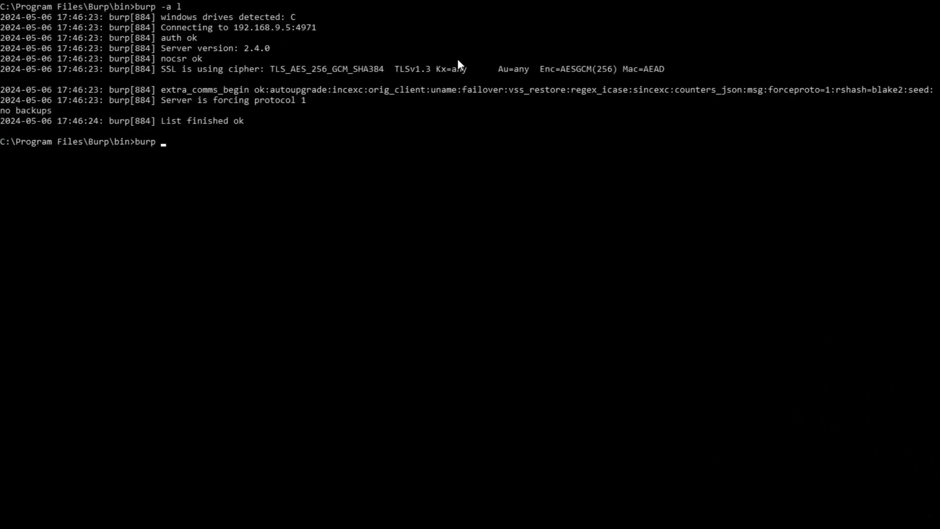
pyautogui.write('a b')
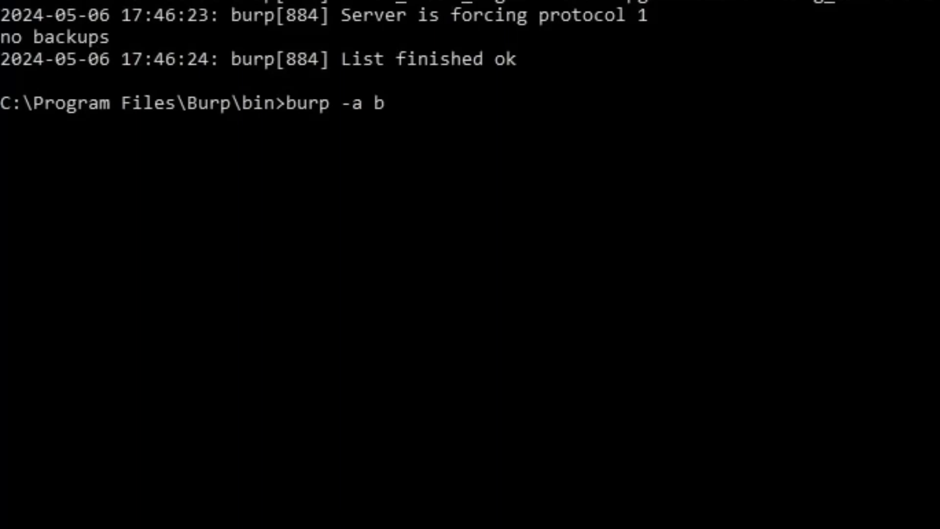
pyautogui.press('Return')
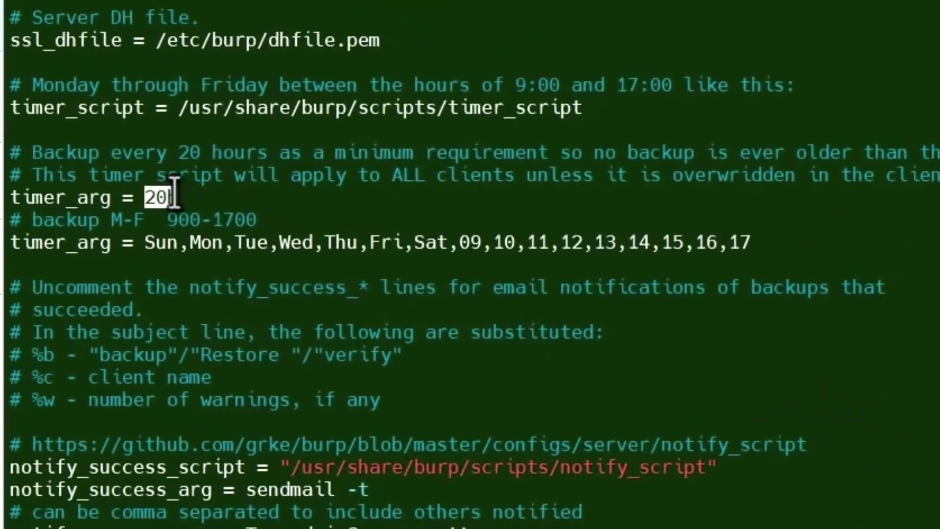
pyautogui.moveTo(175, 194); pyautogui.dragTo(178, 196)
pyautogui.moveTo(149, 240); pyautogui.dragTo(445, 244)
pyautogui.click(751, 242)
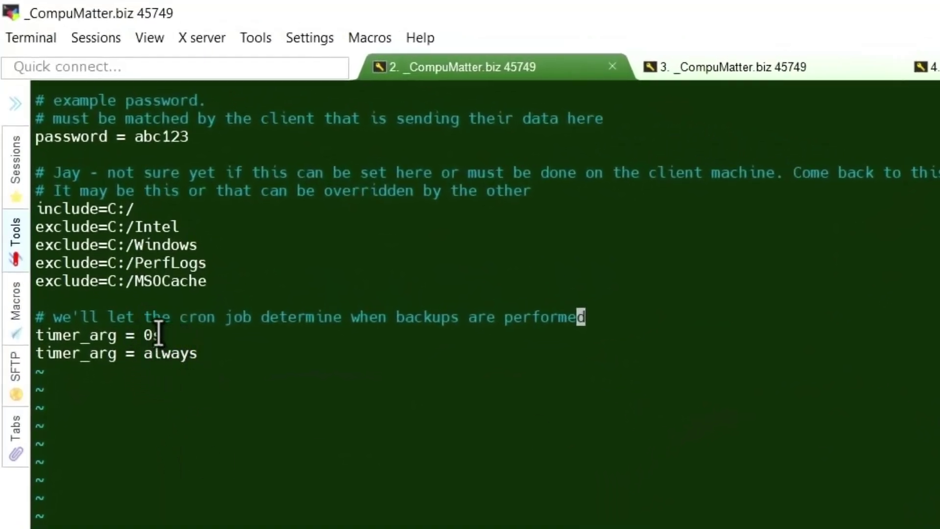
pyautogui.moveTo(159, 335); pyautogui.dragTo(35, 335)
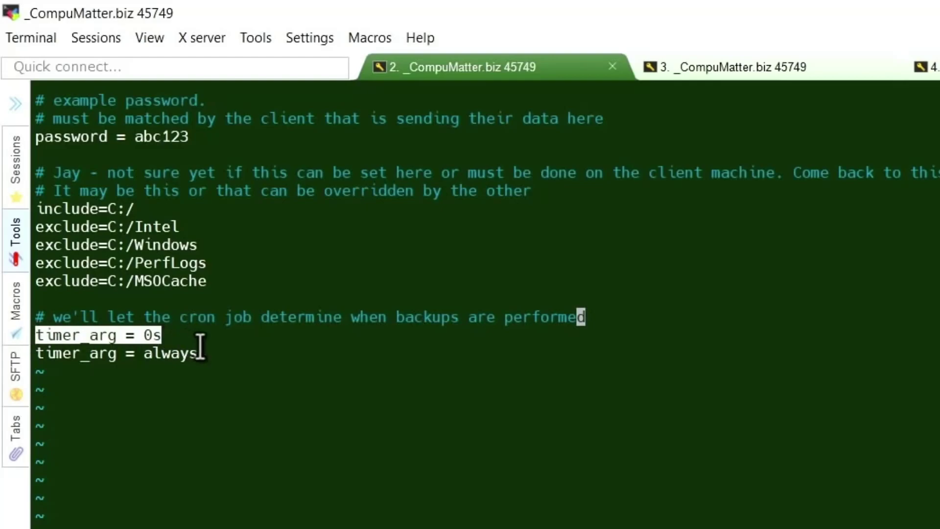
pyautogui.moveTo(196, 353); pyautogui.dragTo(36, 353)
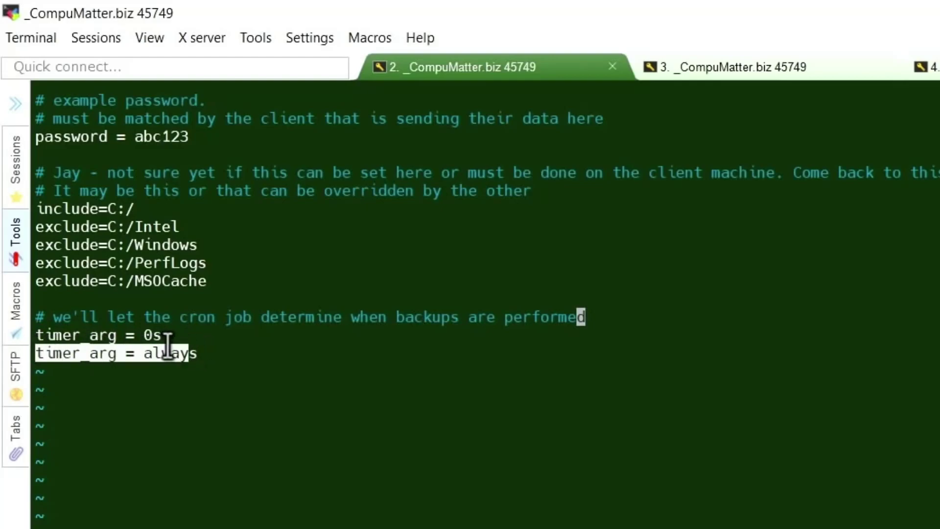
pyautogui.click(183, 350)
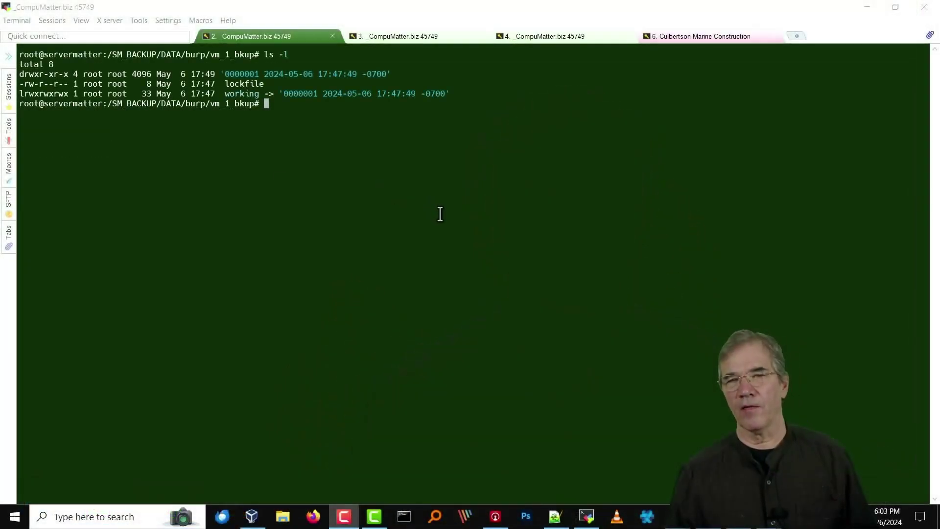
# - Switch to the MobaXterm server terminal to inspect vm_1_bkup's in-progress backup 0000001
pyautogui.click(444, 214)
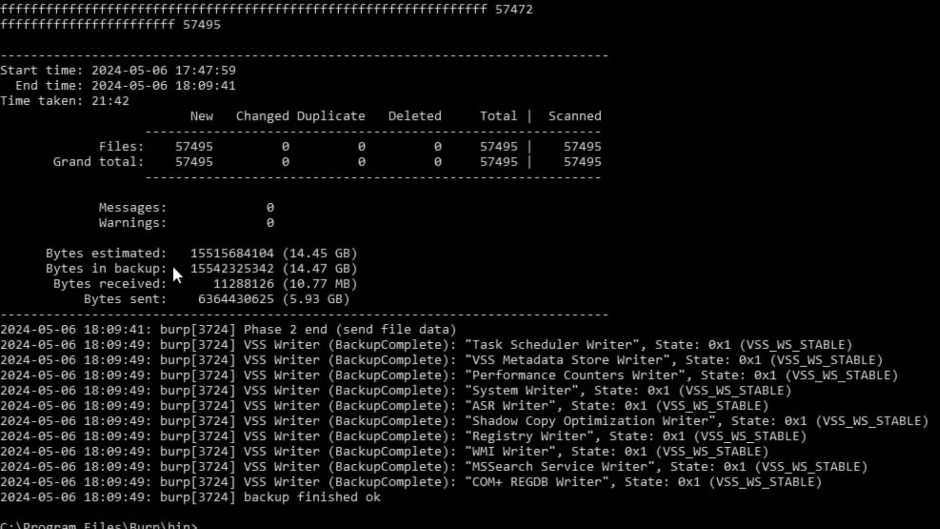
pyautogui.click(299, 248)
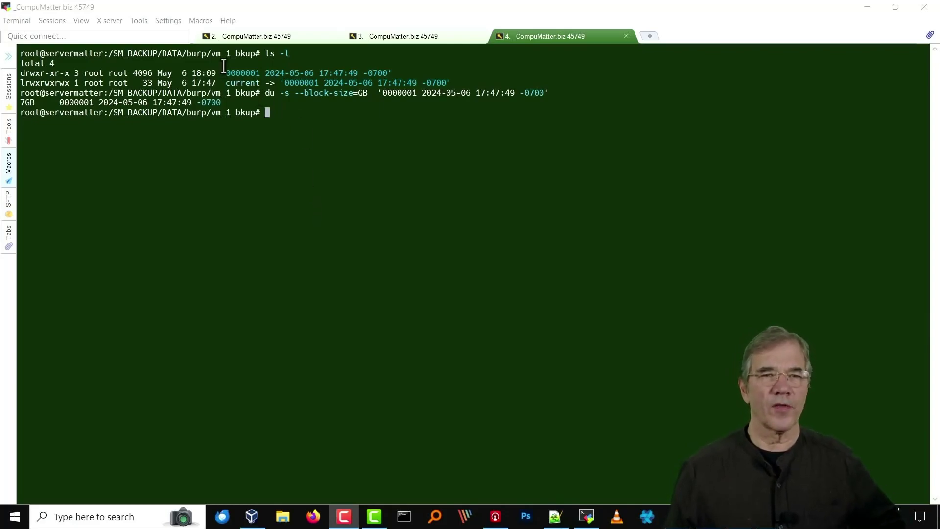
# - Highlight the listing command and the completed 0000001 backup folder, which uses 7GB
pyautogui.moveTo(264, 53); pyautogui.dragTo(290, 54)
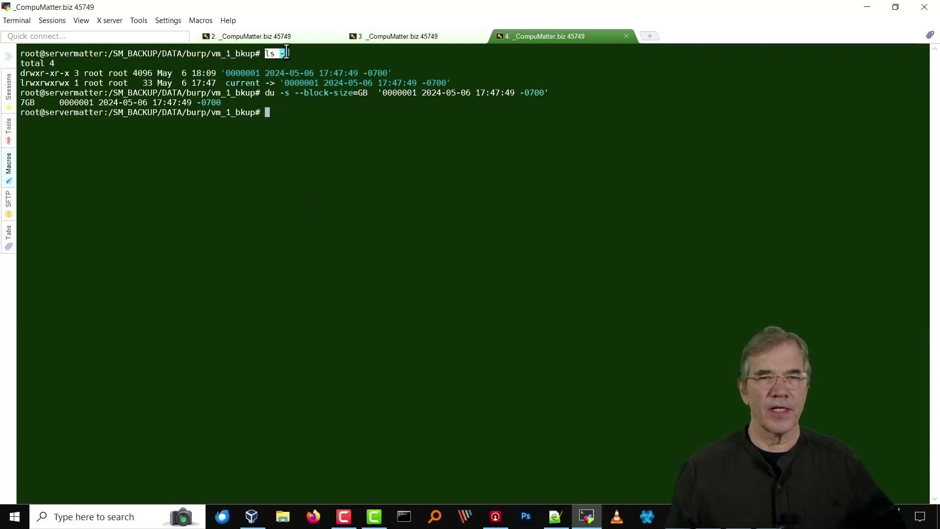
pyautogui.click(260, 53)
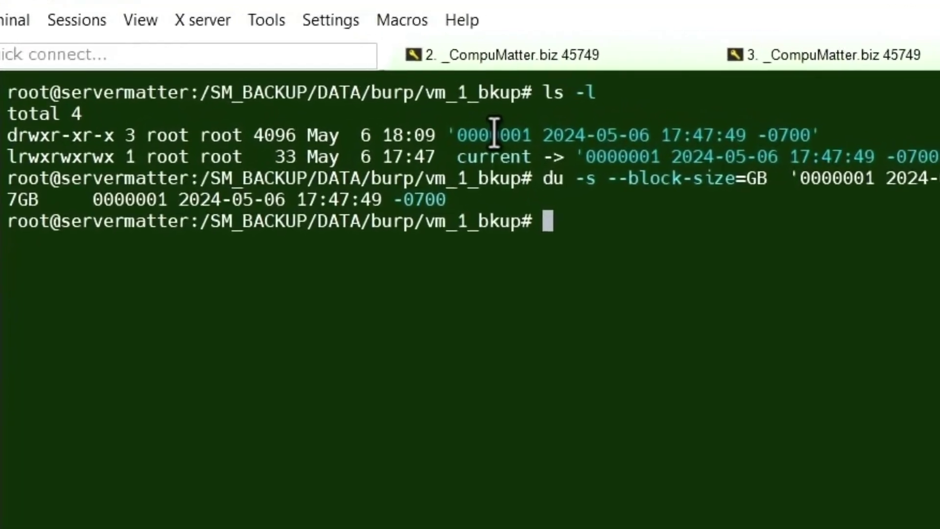
pyautogui.moveTo(454, 136); pyautogui.dragTo(827, 133)
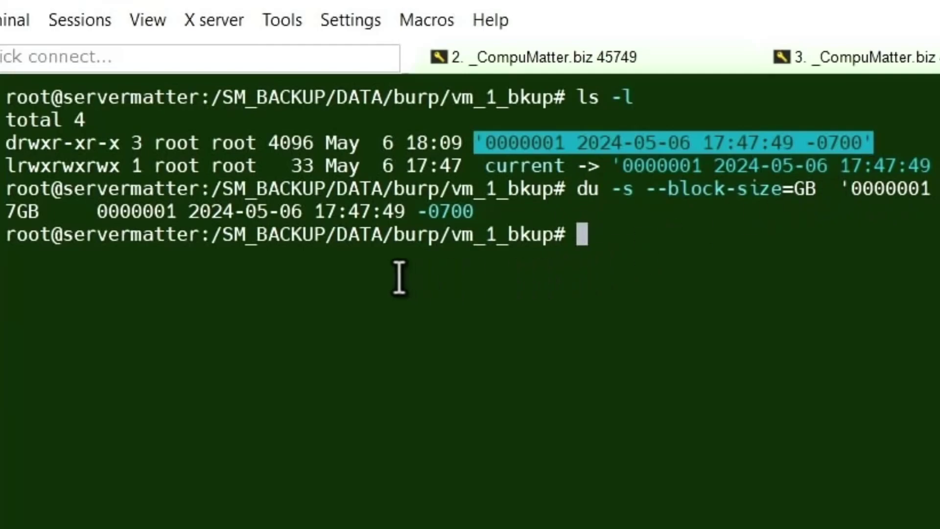
pyautogui.click(31, 215)
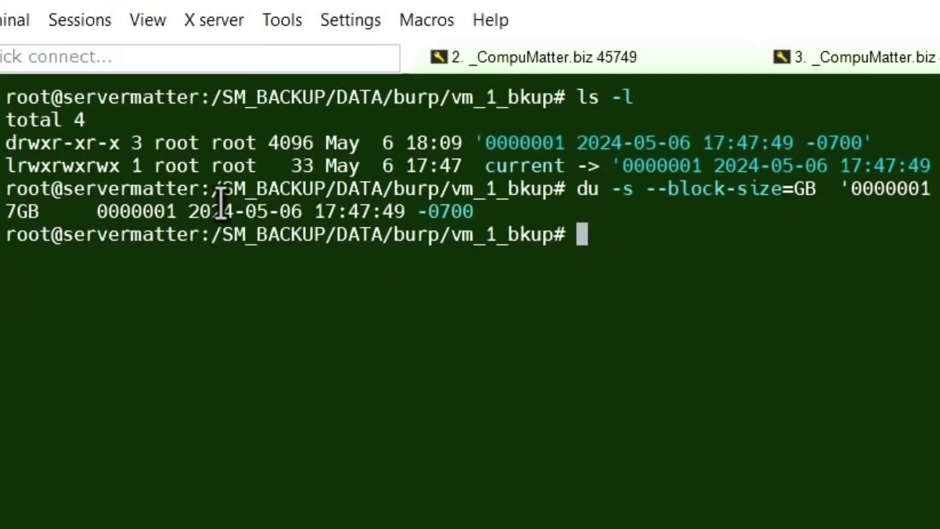